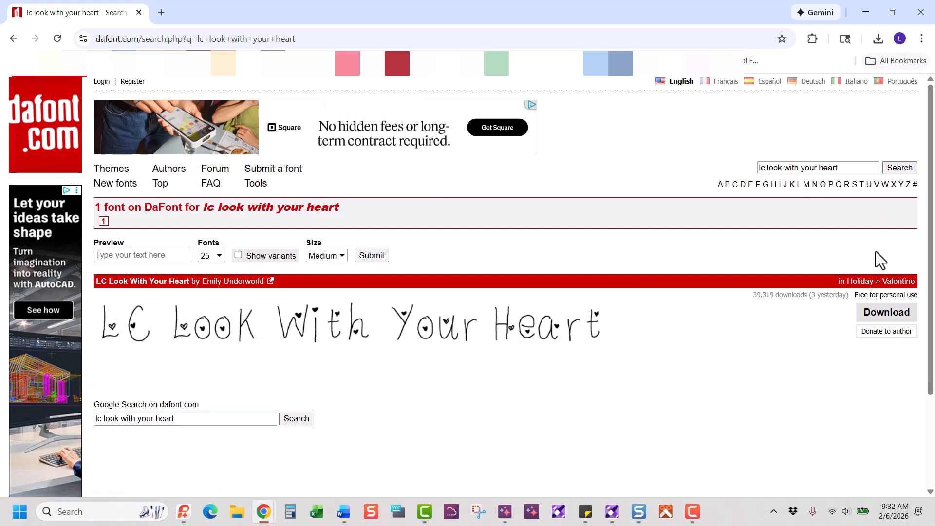
# Download the LC Look With Your Heart font zip from DaFont and open it
pyautogui.click(885, 316)
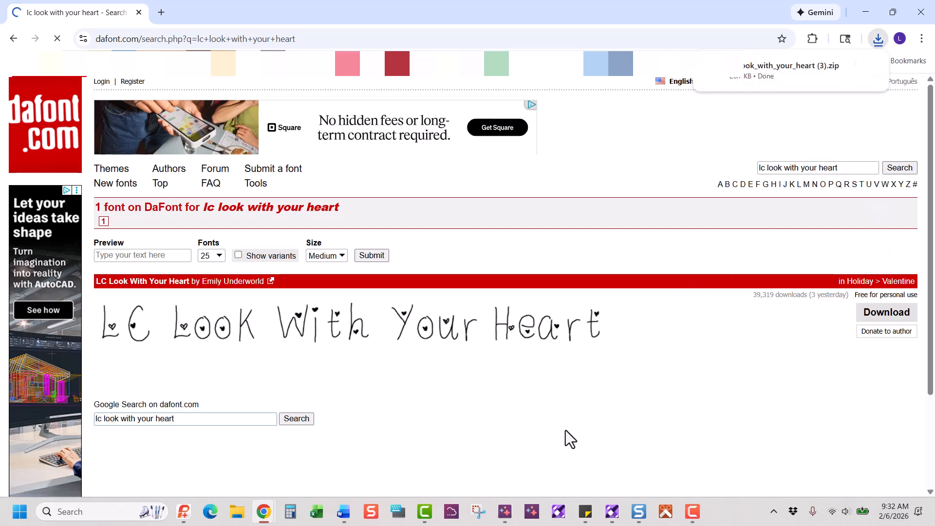
pyautogui.click(772, 72)
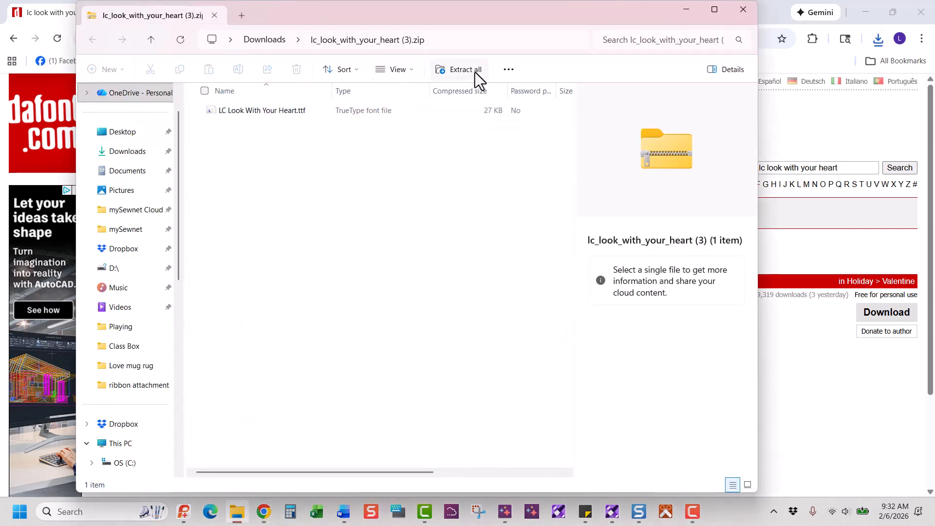
# Extract the zip and install the LC Look With Your Heart .ttf, replacing the installed copy
pyautogui.click(475, 72)
pyautogui.click(570, 383)
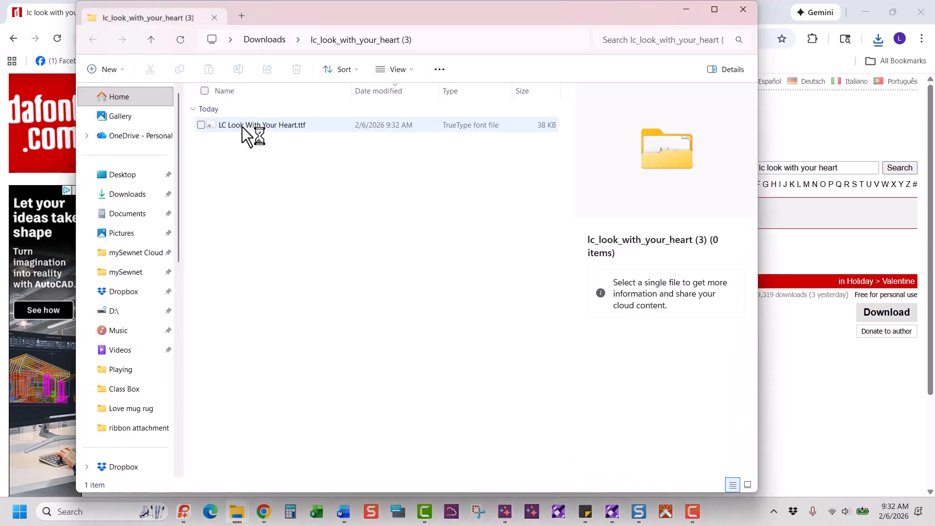
pyautogui.doubleClick(241, 127)
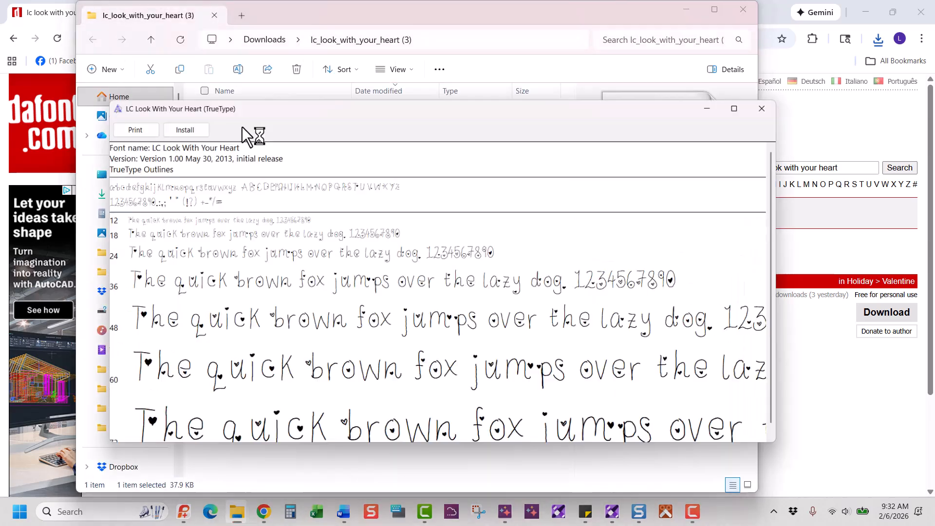
pyautogui.click(178, 125)
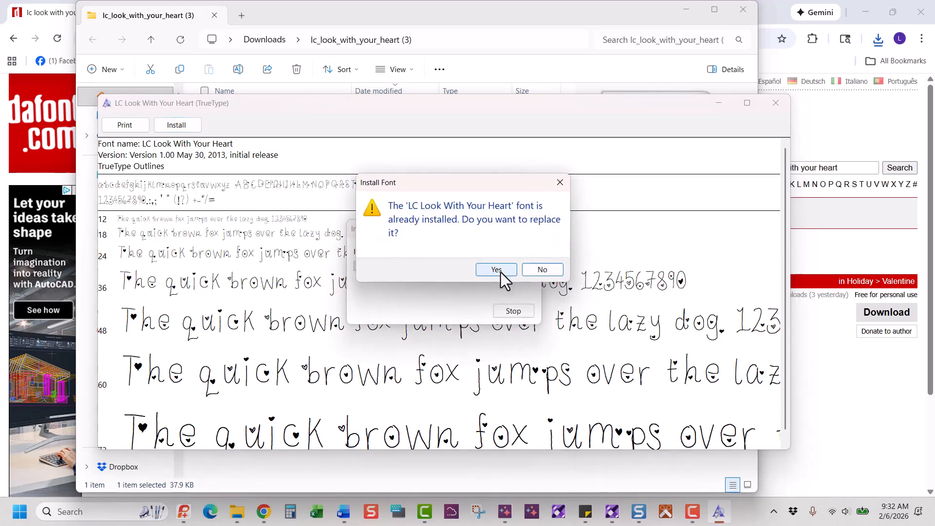
pyautogui.click(497, 270)
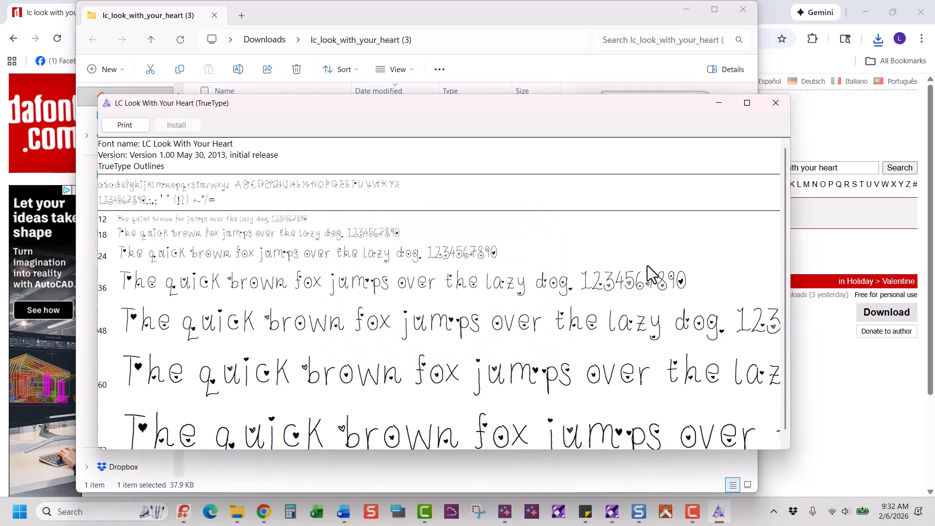
# Close the font preview and both File Explorer windows
pyautogui.click(773, 109)
pyautogui.click(748, 13)
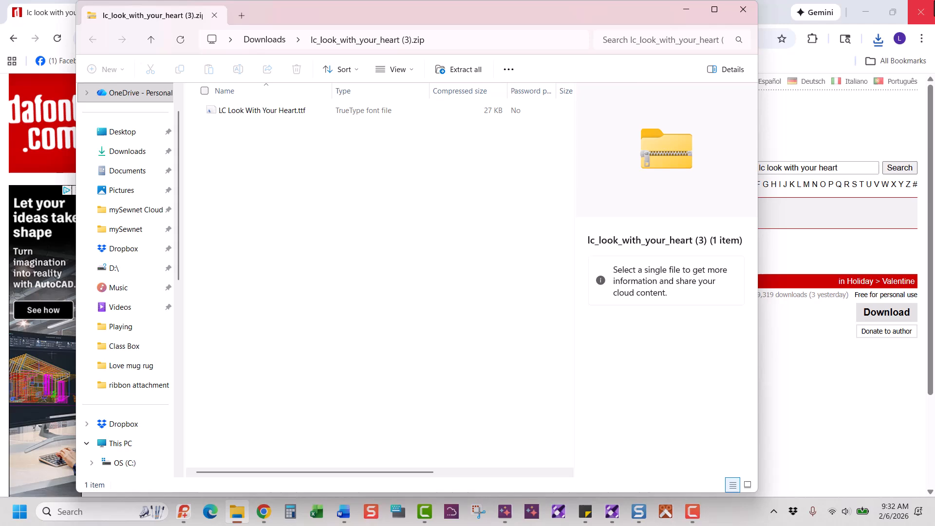
pyautogui.click(741, 13)
# Close Chrome and start a Blank Canvas in the 240 × 150 mm DESIGNER Jewel Hoop
pyautogui.click(928, 17)
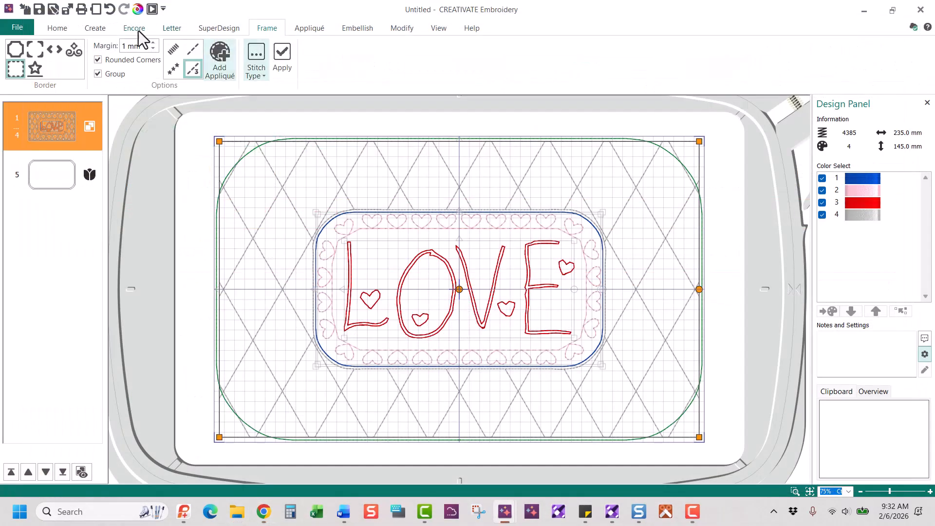
pyautogui.click(17, 28)
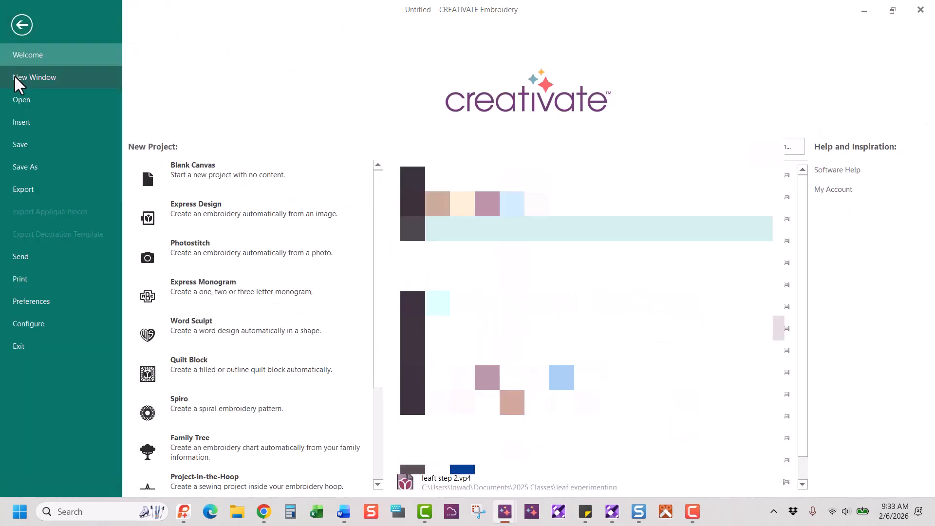
pyautogui.click(206, 171)
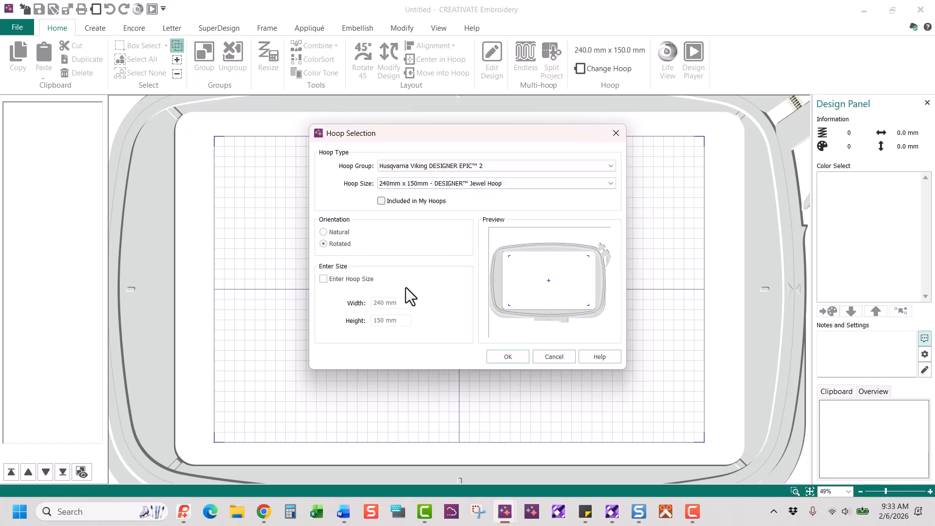
pyautogui.click(510, 358)
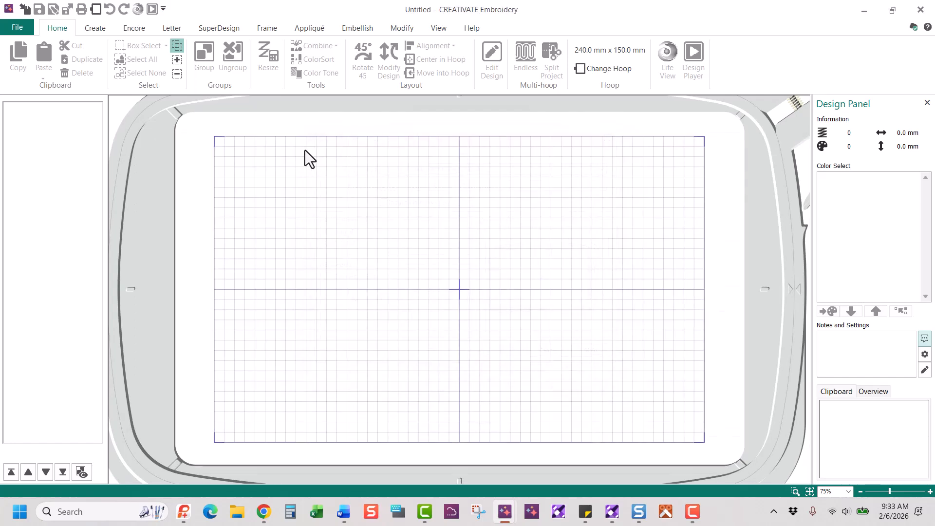
# Launch the QuickFont wizard from Font Manager on the Letter tab
pyautogui.click(176, 31)
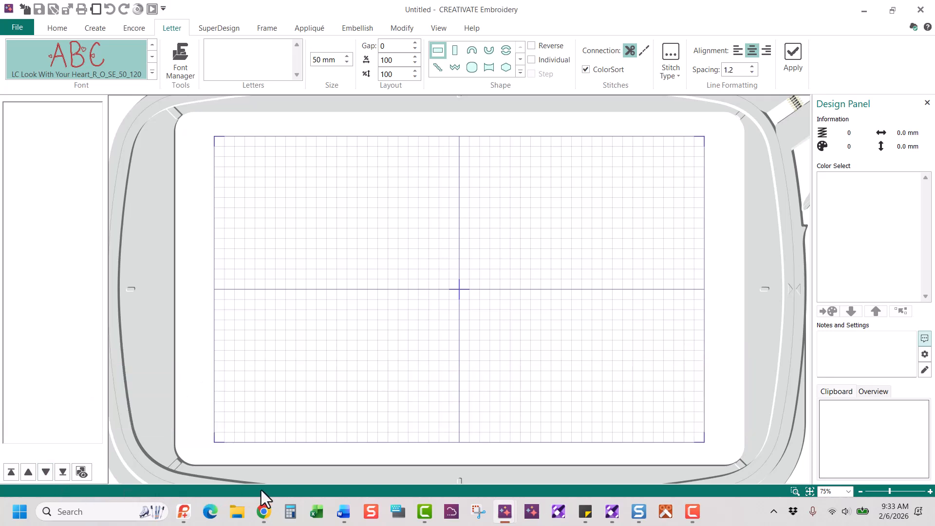
pyautogui.click(182, 62)
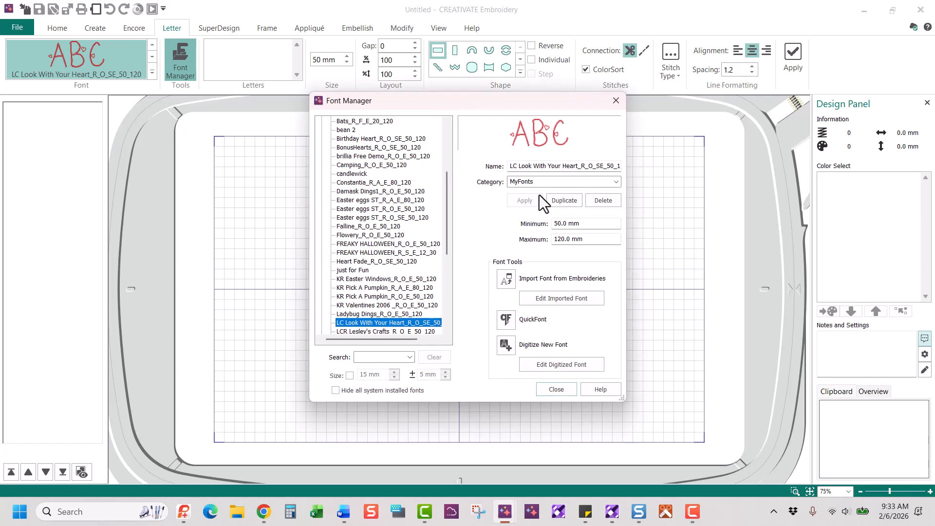
pyautogui.click(506, 320)
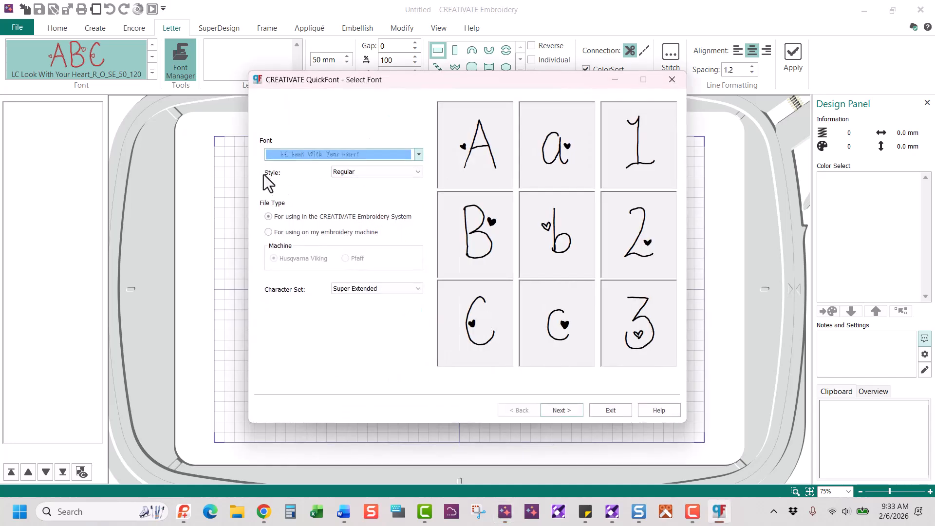
# Keep LC Look With Your Heart as the QuickFont source font and go to Set Stitch Options
pyautogui.click(419, 155)
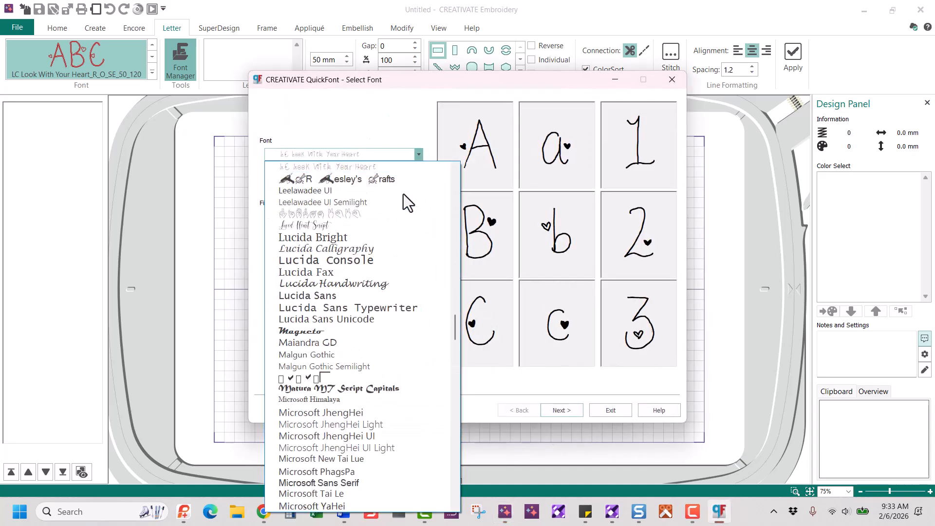
pyautogui.click(384, 170)
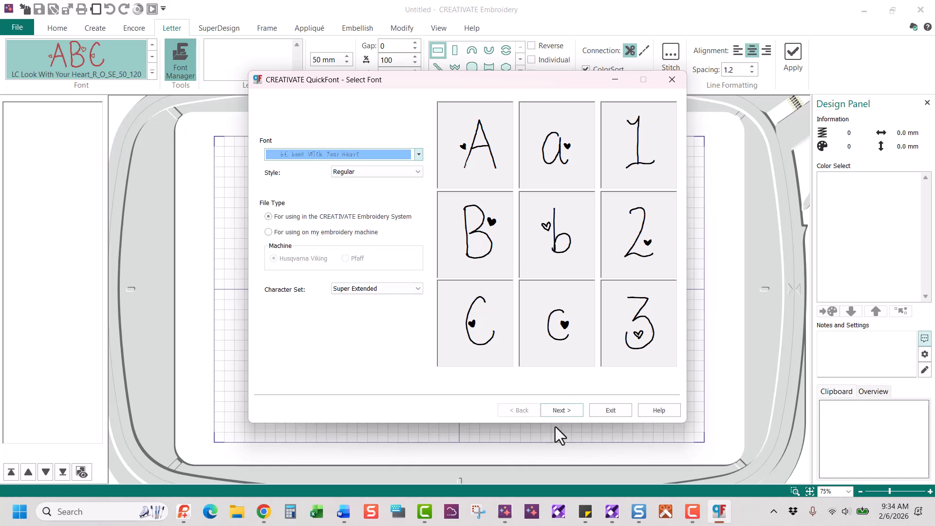
pyautogui.click(561, 410)
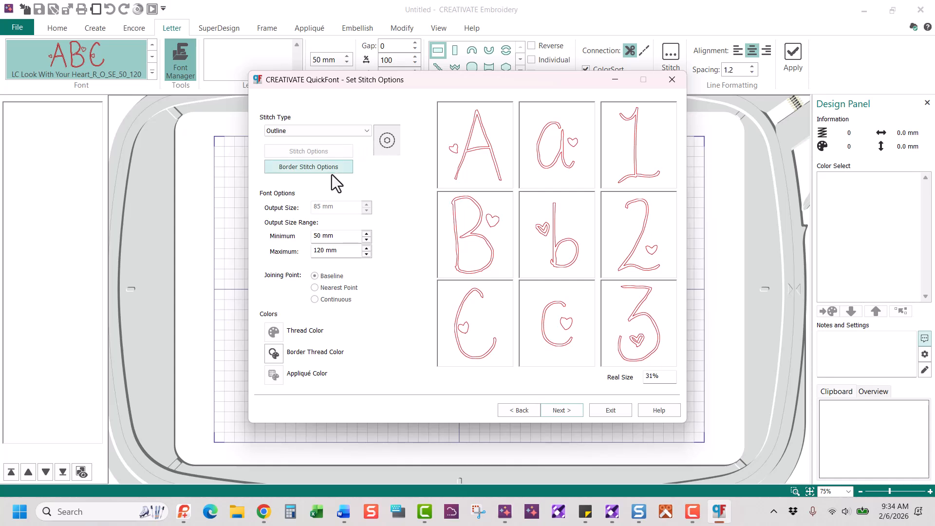
# Keep the 2.0 mm Triple Stitch border and generate the outline font
pyautogui.click(320, 169)
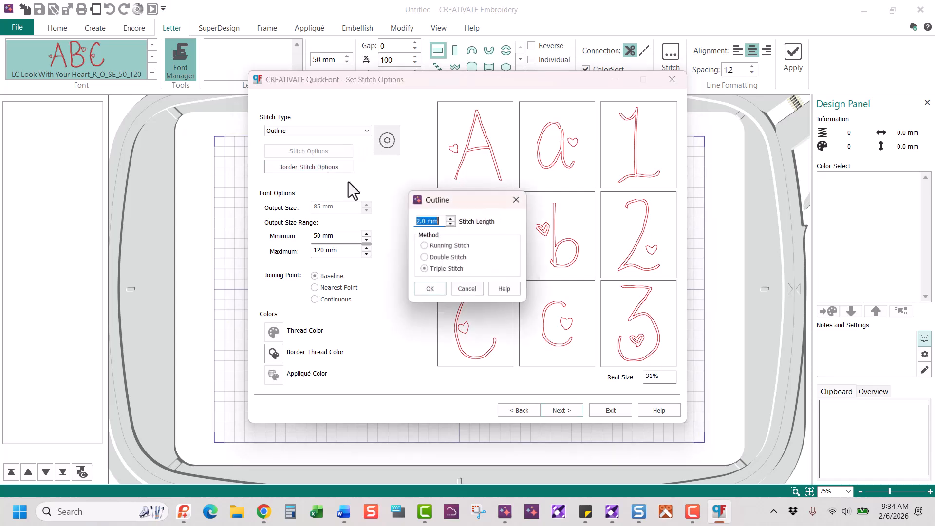
pyautogui.click(437, 291)
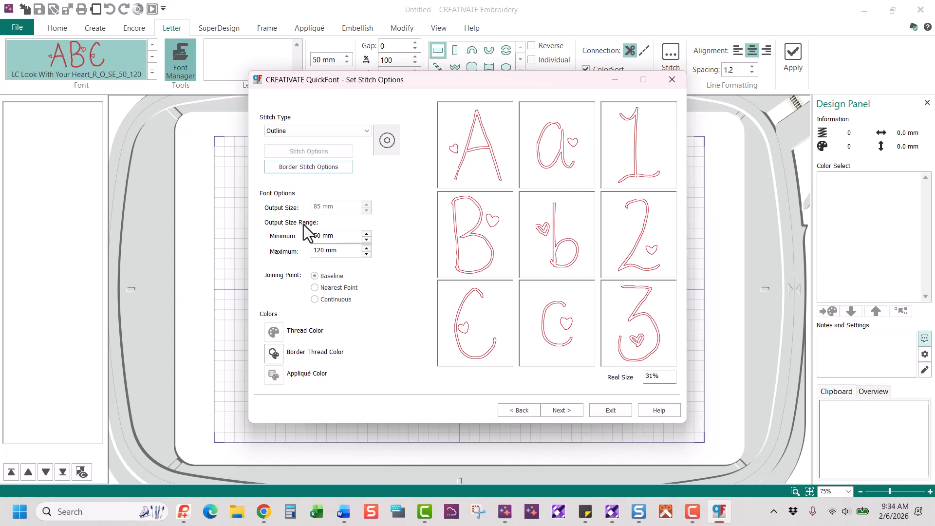
pyautogui.click(567, 411)
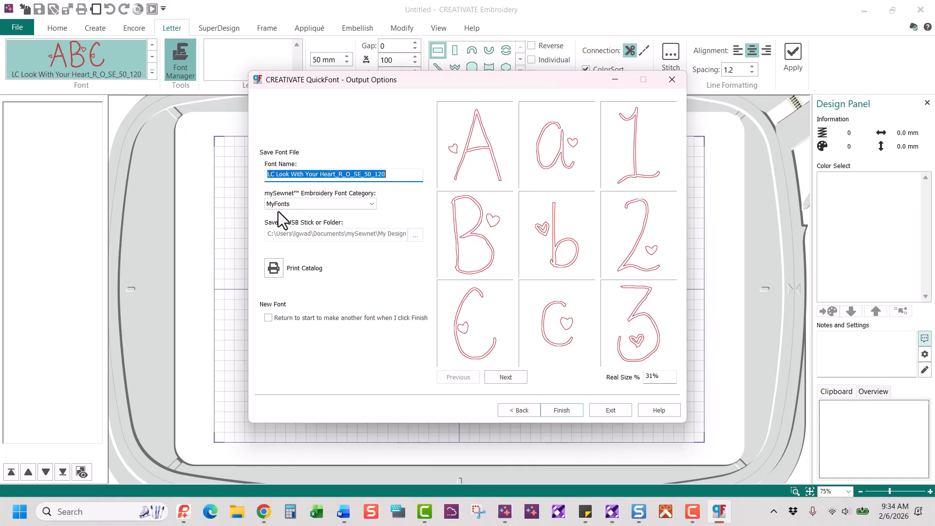
# Skip printing the catalog and save the font, overwriting the existing LC Look With Your Heart file
pyautogui.click(277, 272)
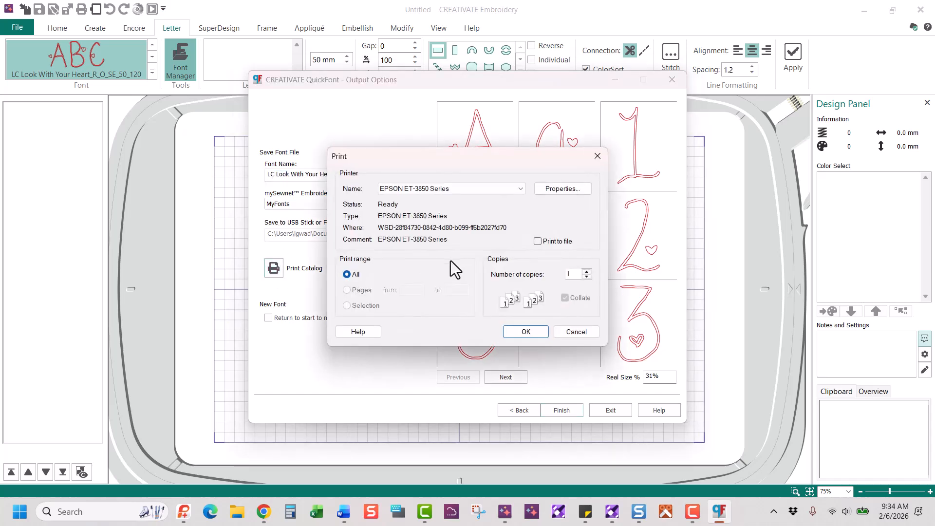
pyautogui.click(572, 334)
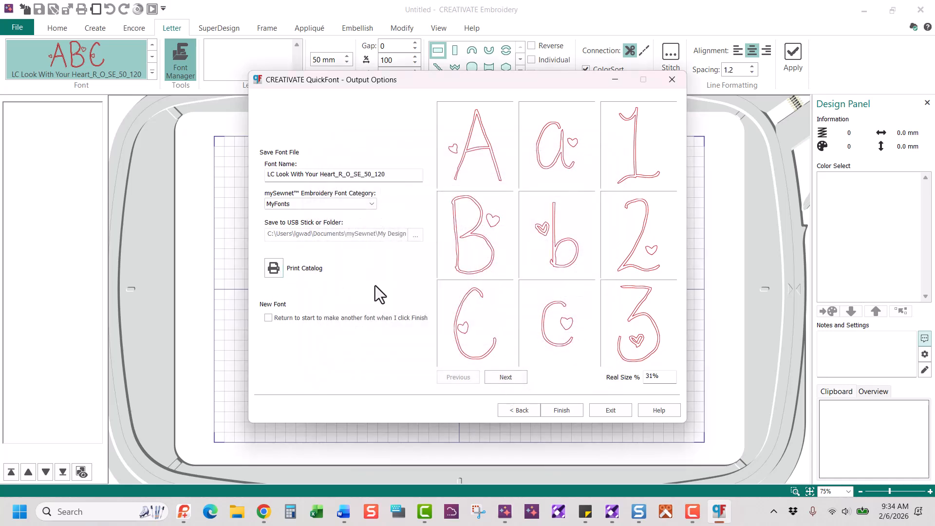
pyautogui.click(562, 414)
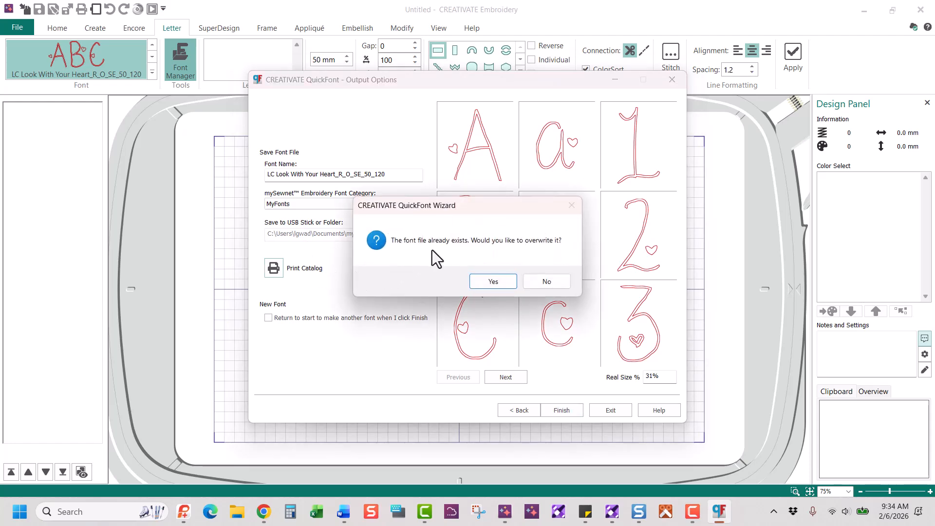
pyautogui.click(493, 283)
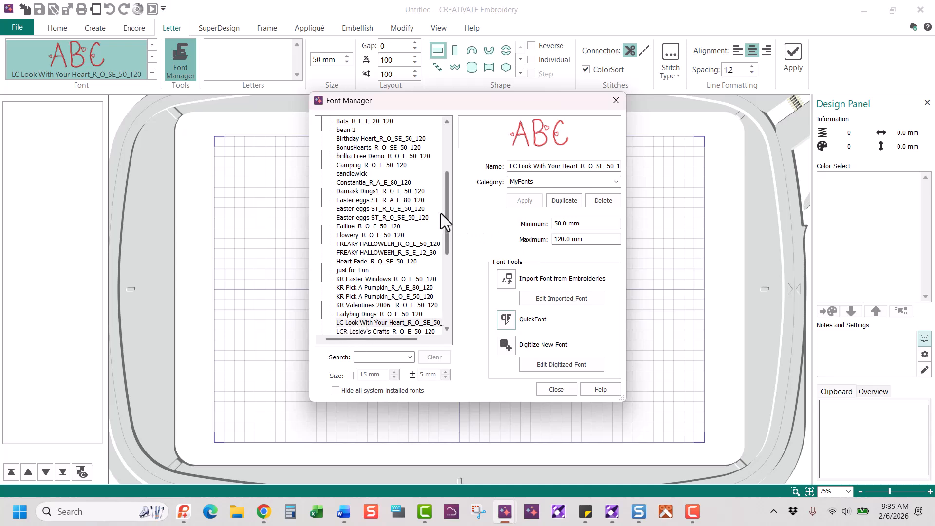
# Add 'LOVE' in LC Look With Your Heart_R_O_SE_50_120 to the hoop (112.6 × 52.1 mm)
pyautogui.moveTo(448, 203)
pyautogui.mouseDown()
pyautogui.moveTo(449, 185)
pyautogui.moveTo(446, 219)
pyautogui.mouseUp()
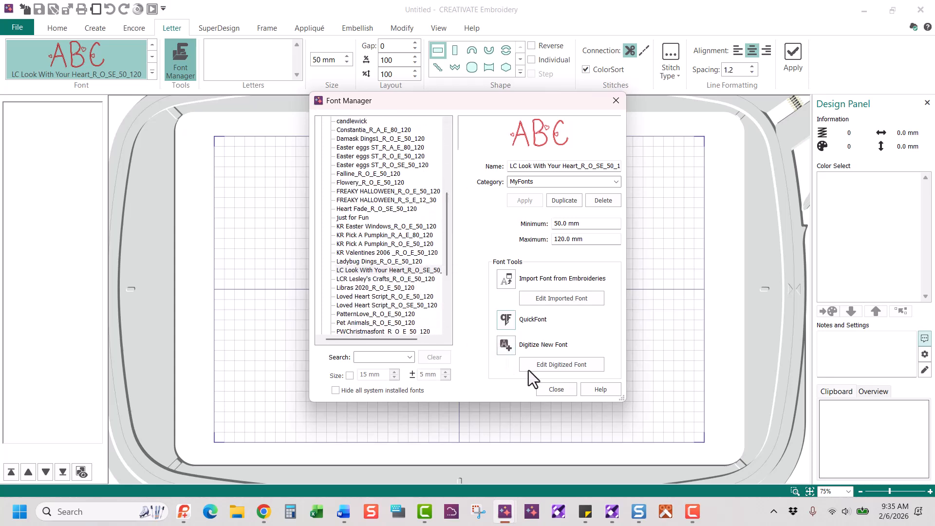
pyautogui.click(555, 389)
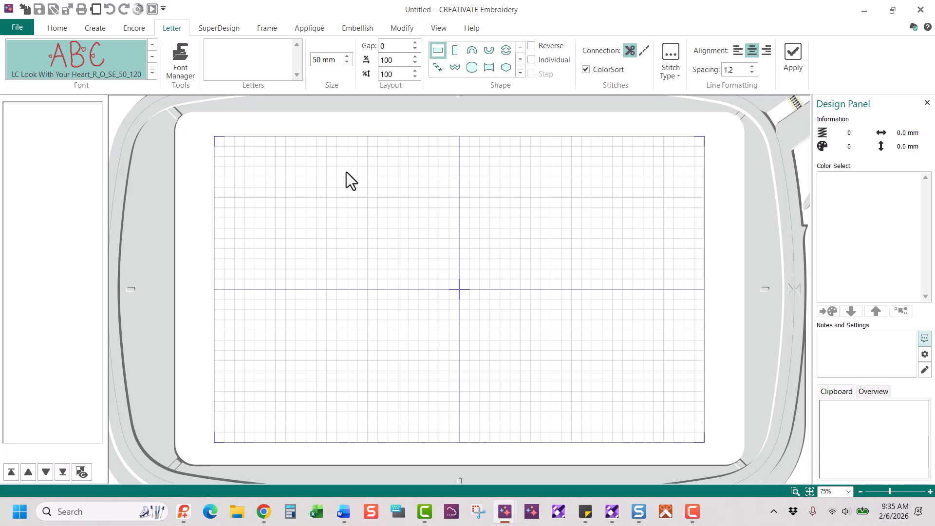
pyautogui.click(151, 73)
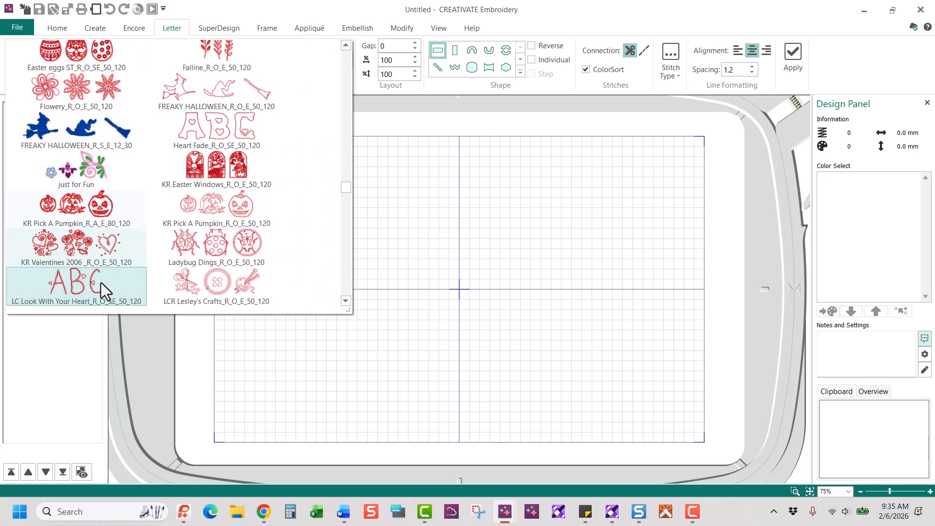
pyautogui.click(622, 255)
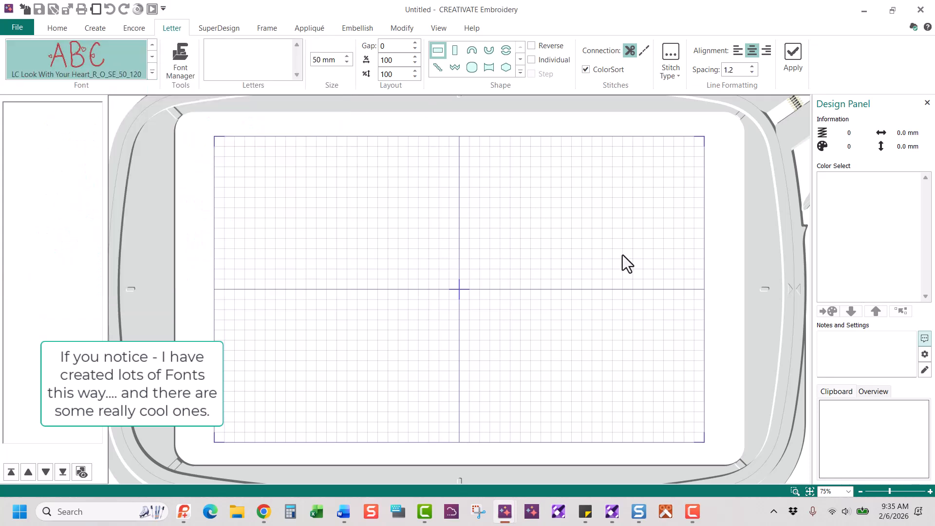
pyautogui.click(249, 50)
pyautogui.write('LOVE')
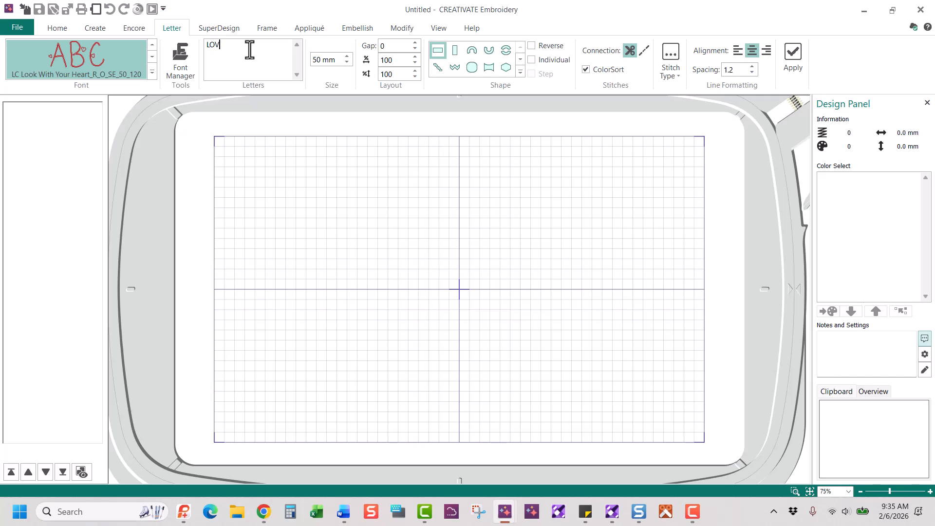
pyautogui.click(793, 56)
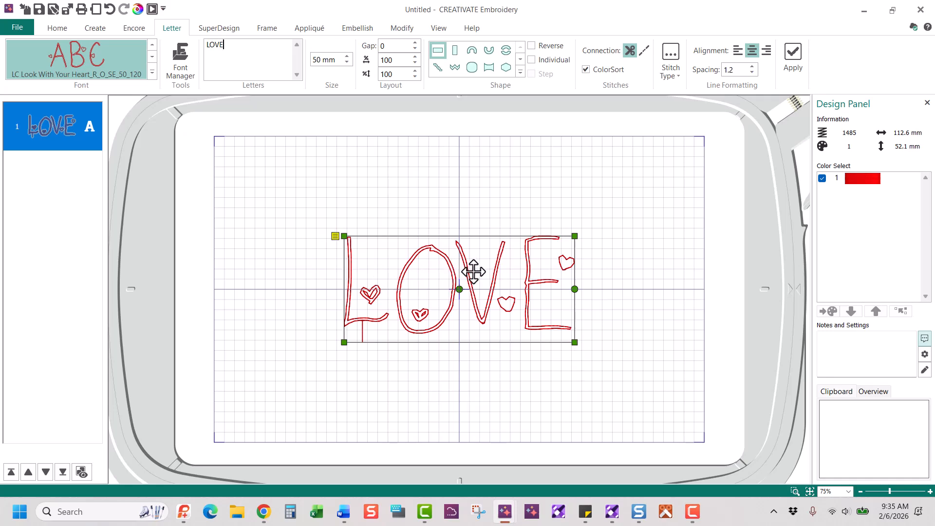
# Drag the LOVE lettering downward toward the lower half of the hoop
pyautogui.moveTo(474, 271); pyautogui.dragTo(490, 330)
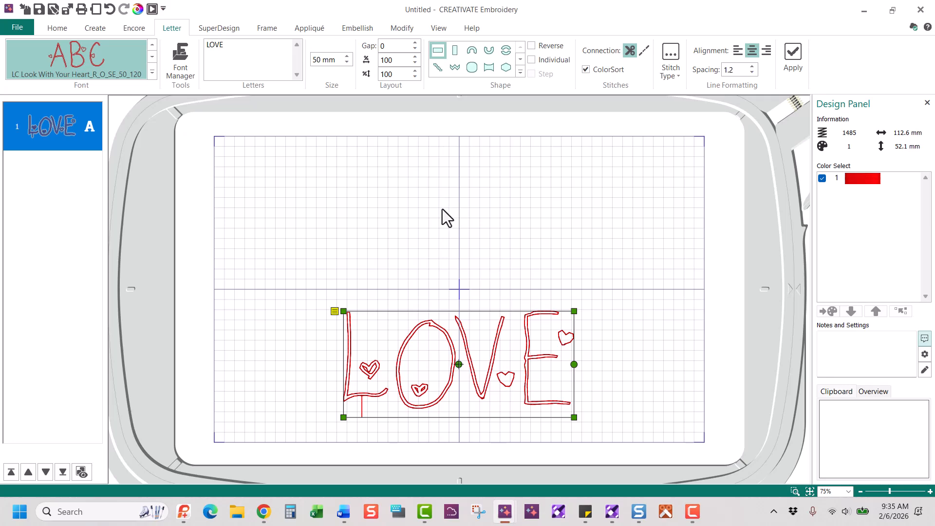
# Open LC Look With Your Heart_R_O_SE_50_120 in Font Digitizing via Font Manager's Edit Digitized Font
pyautogui.click(181, 62)
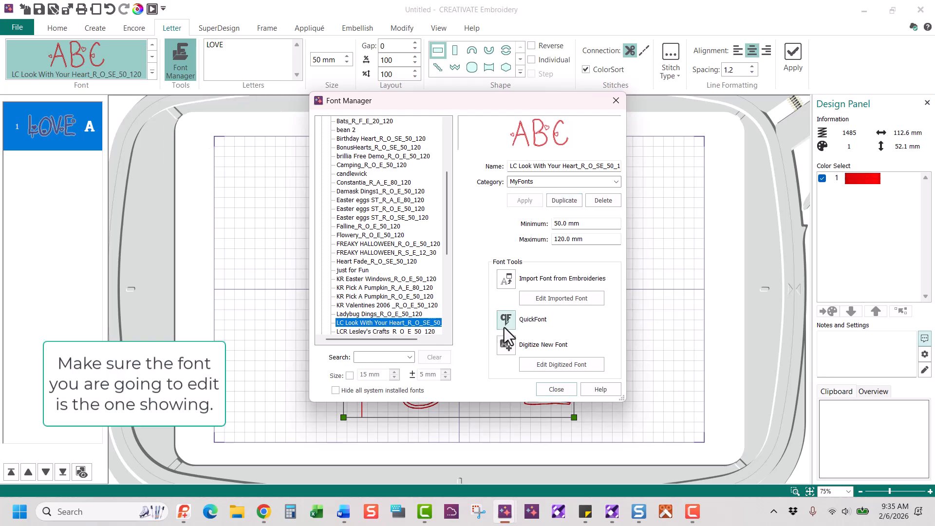
pyautogui.click(543, 365)
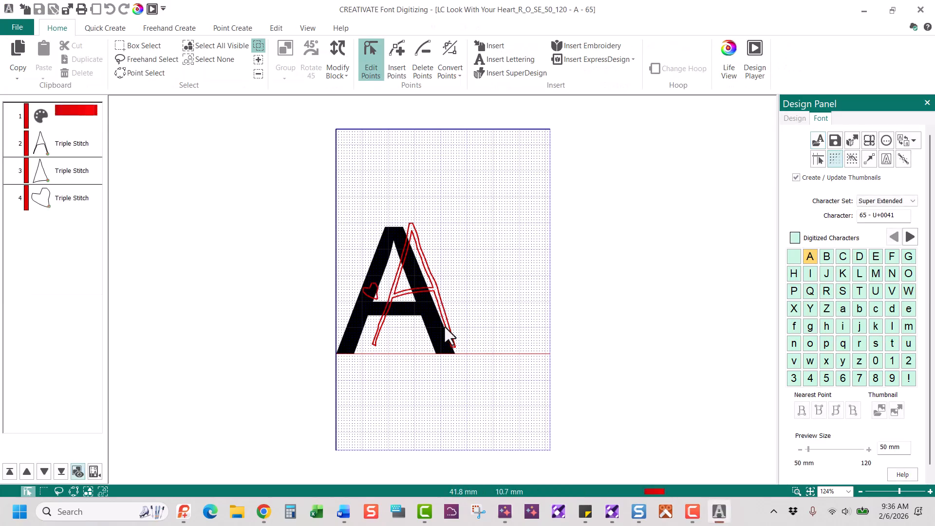
# Zoom in on the heart beside letter L and delete its inner stroke
pyautogui.click(859, 274)
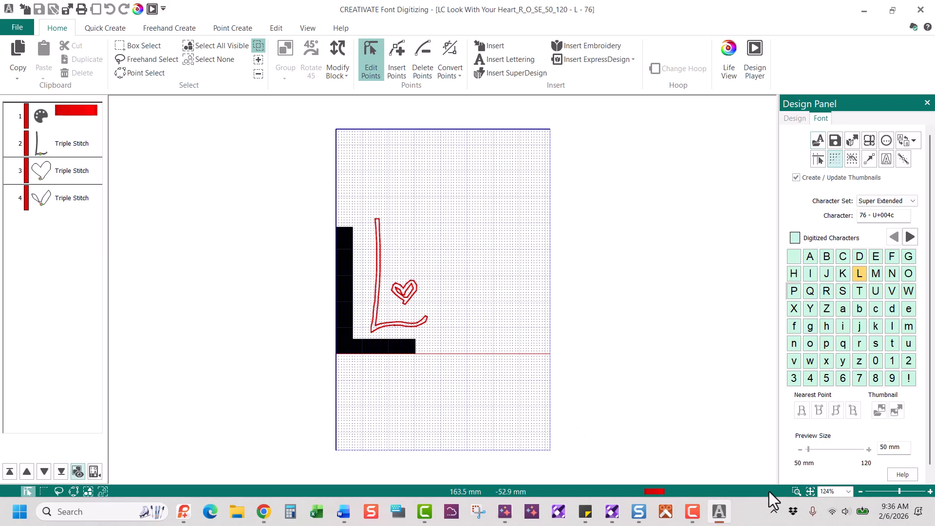
pyautogui.click(798, 492)
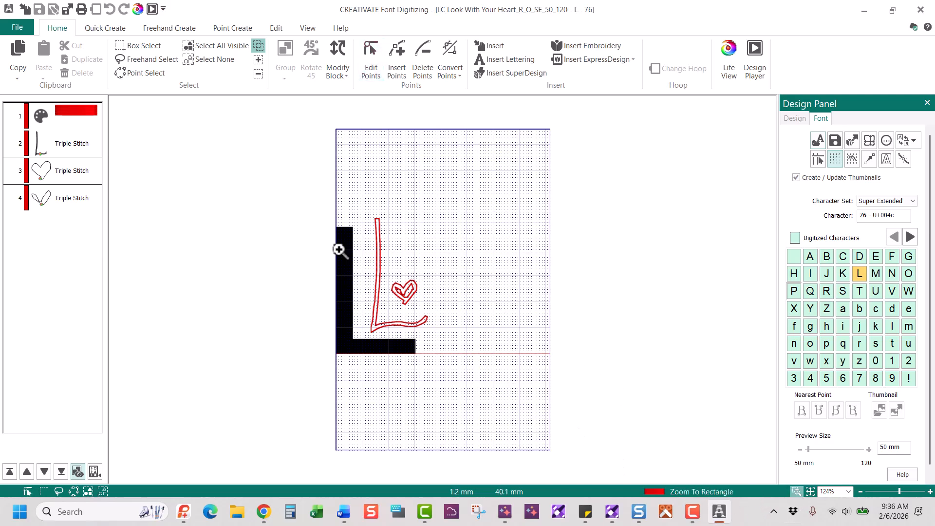
pyautogui.moveTo(338, 248); pyautogui.dragTo(463, 369)
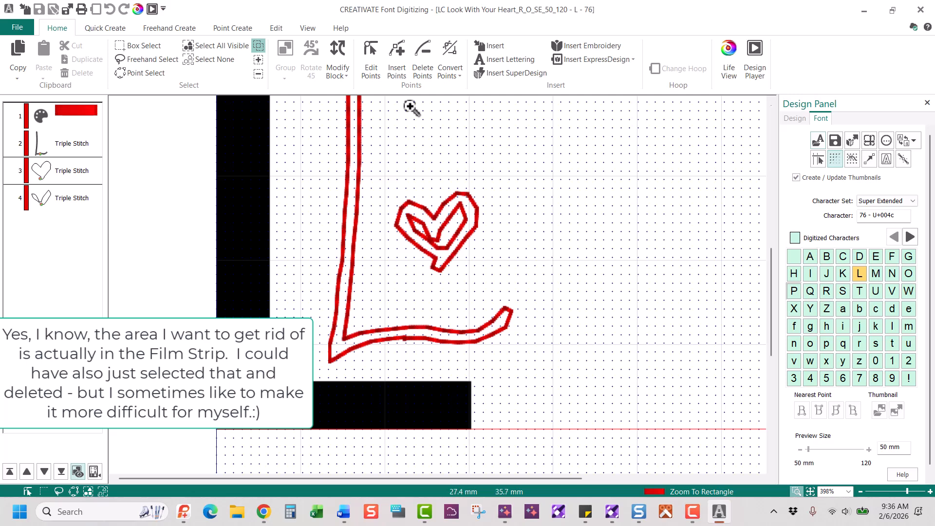
pyautogui.click(157, 62)
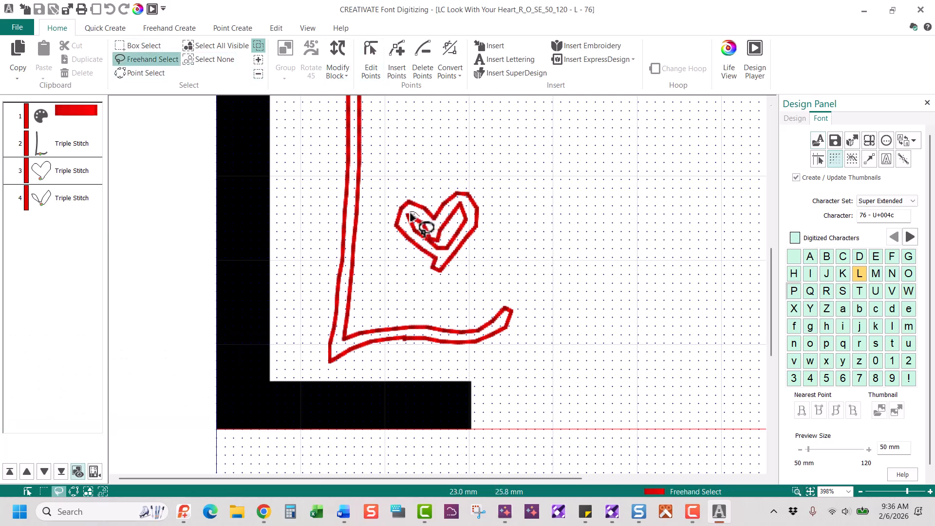
pyautogui.moveTo(408, 218)
pyautogui.mouseDown()
pyautogui.moveTo(430, 255)
pyautogui.moveTo(447, 259)
pyautogui.moveTo(468, 234)
pyautogui.moveTo(460, 200)
pyautogui.moveTo(438, 225)
pyautogui.moveTo(414, 213)
pyautogui.mouseUp()
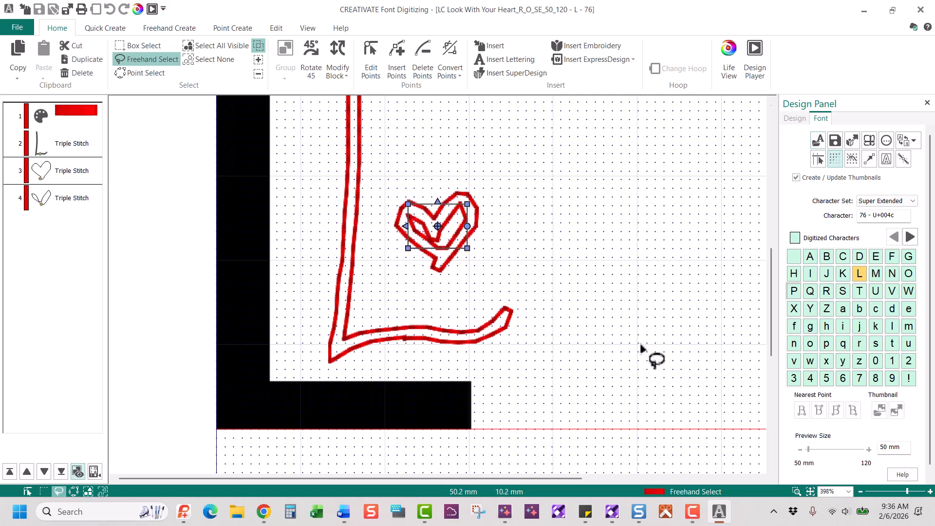
pyautogui.press('Delete')
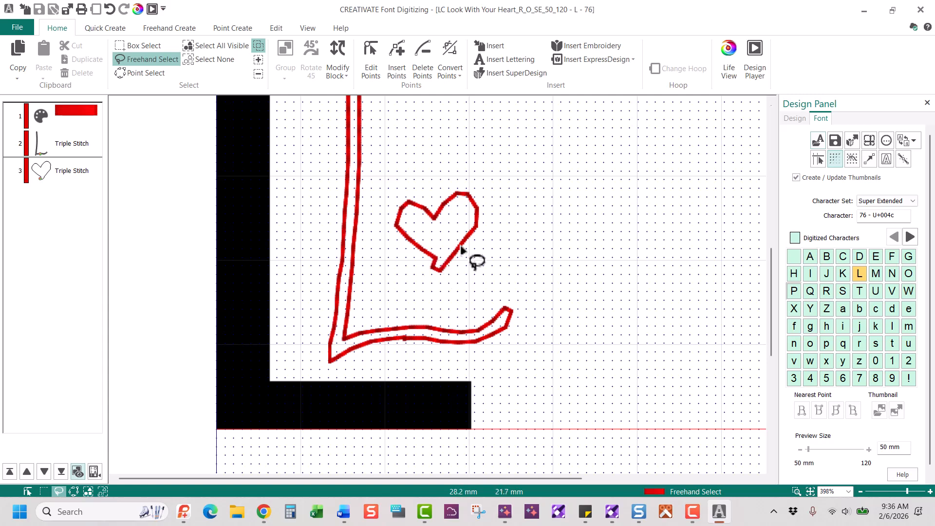
# Nudge the L heart's lower-left point outward and save the font
pyautogui.rightClick(505, 232)
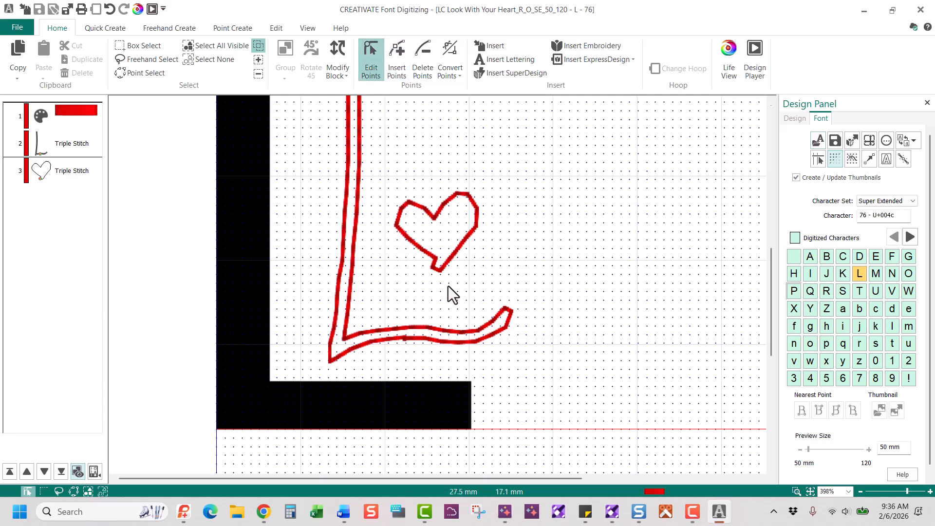
pyautogui.click(436, 263)
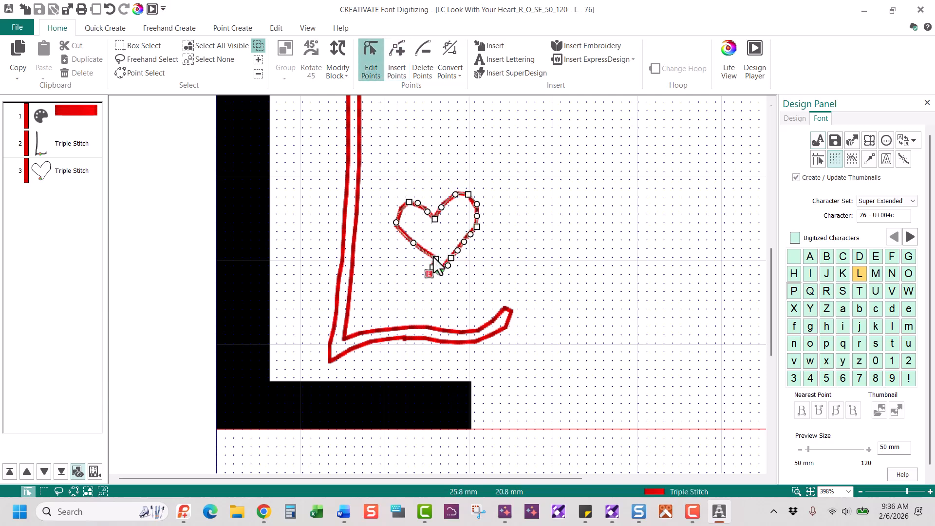
pyautogui.moveTo(437, 259); pyautogui.dragTo(428, 262)
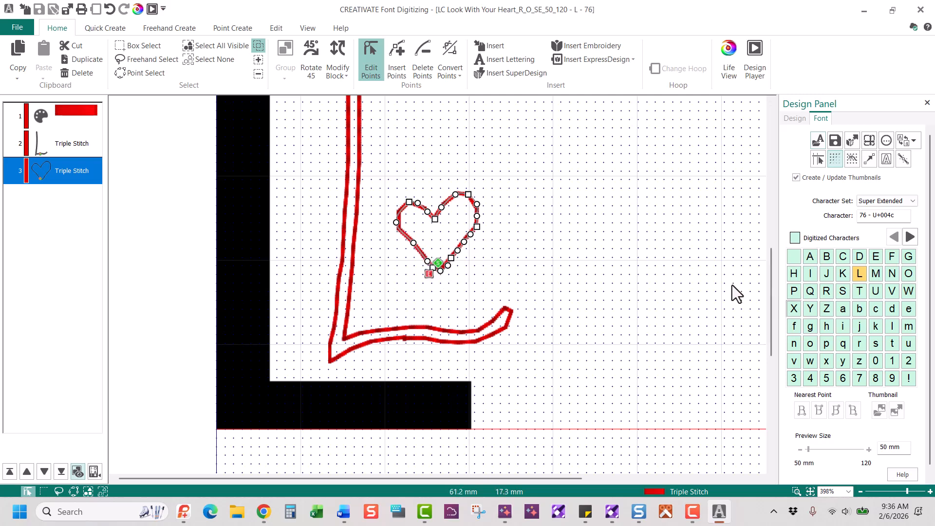
pyautogui.click(905, 273)
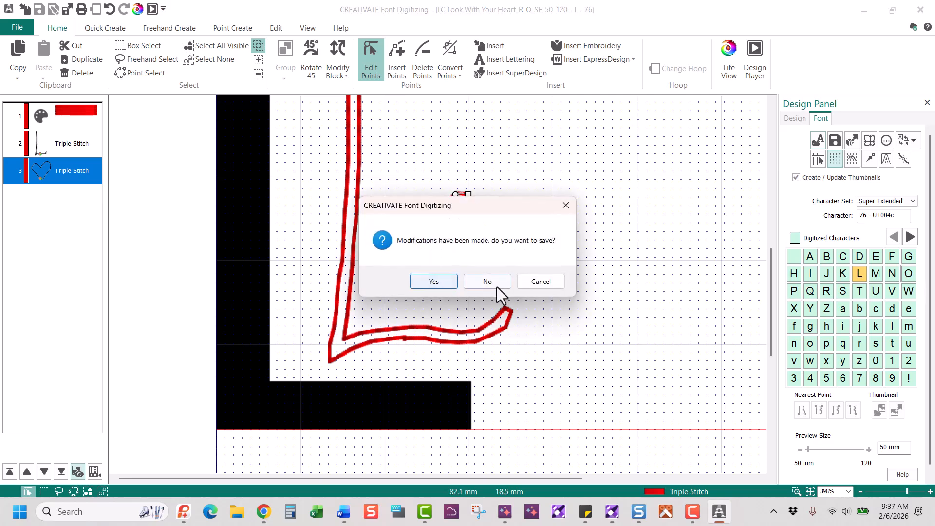
pyautogui.click(543, 282)
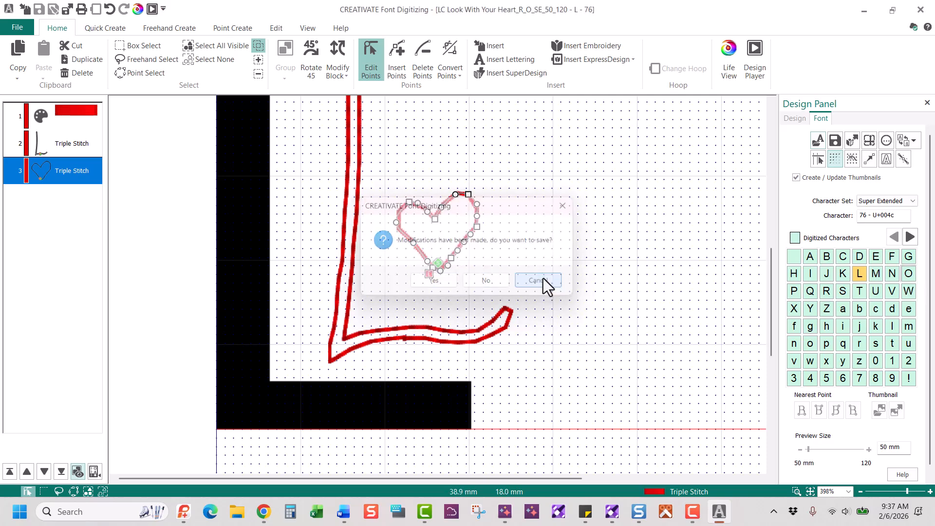
pyautogui.click(835, 142)
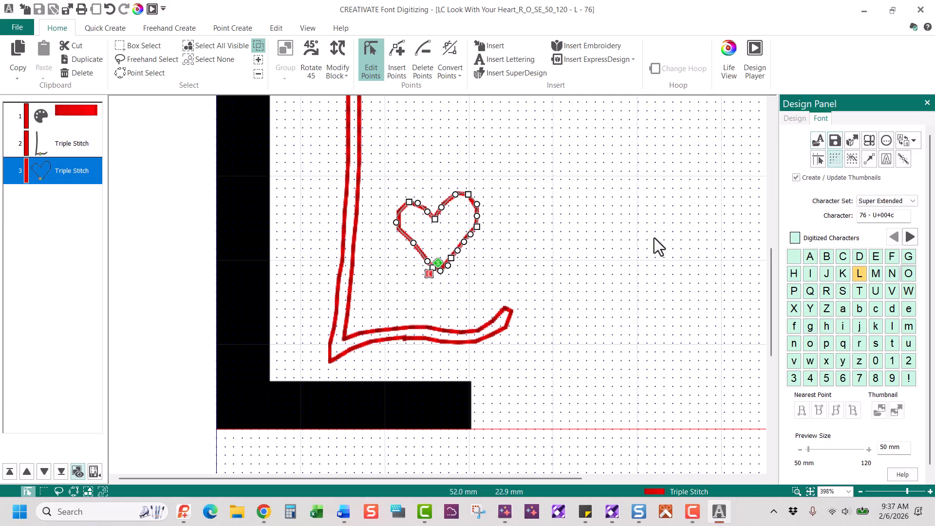
# Zoom in on the heart inside letter O and delete both its inner strokes
pyautogui.click(910, 275)
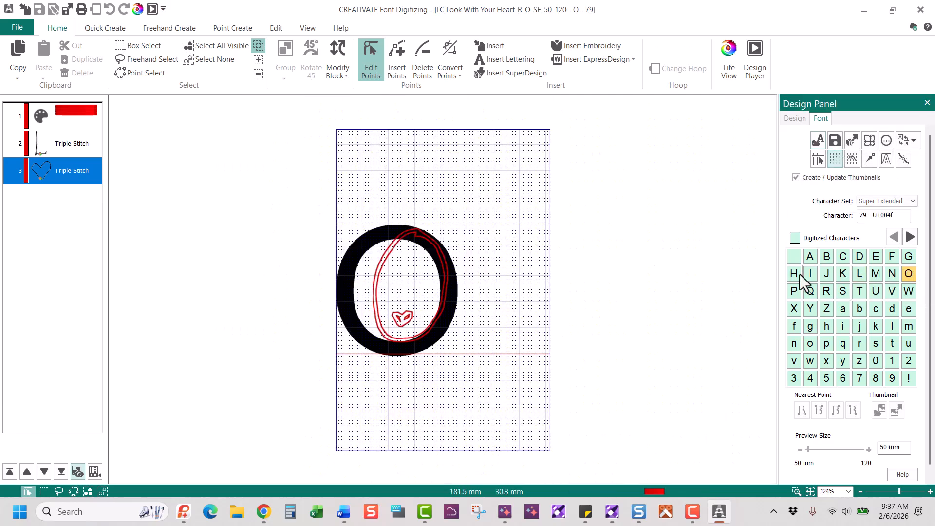
pyautogui.click(796, 491)
pyautogui.moveTo(335, 291); pyautogui.dragTo(481, 366)
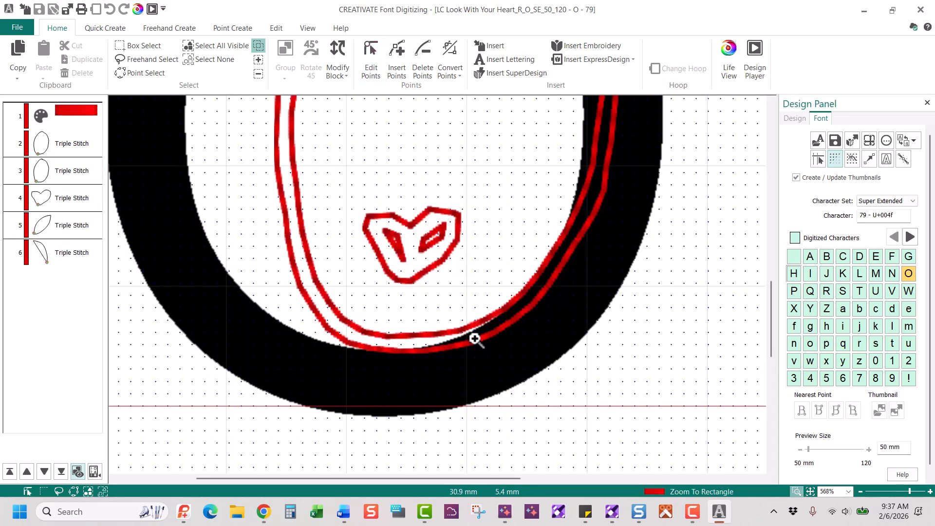
pyautogui.rightClick(472, 267)
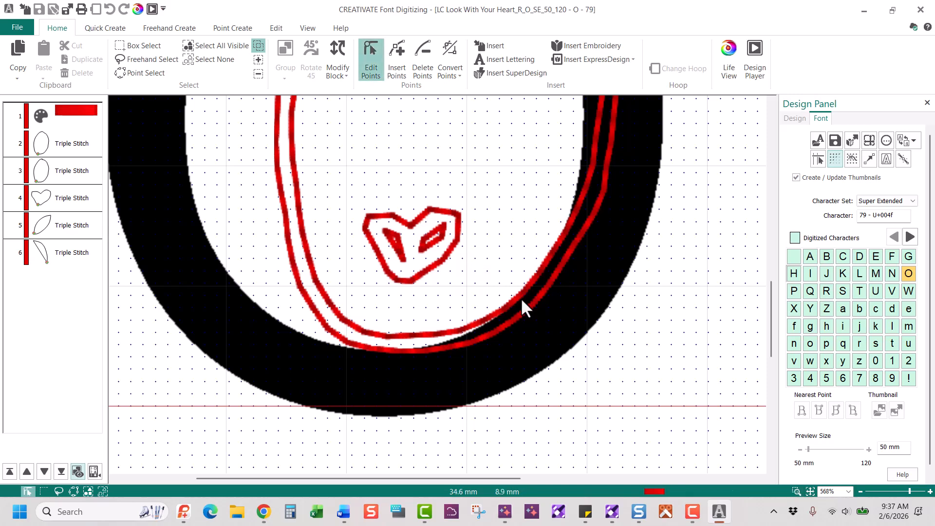
pyautogui.click(151, 61)
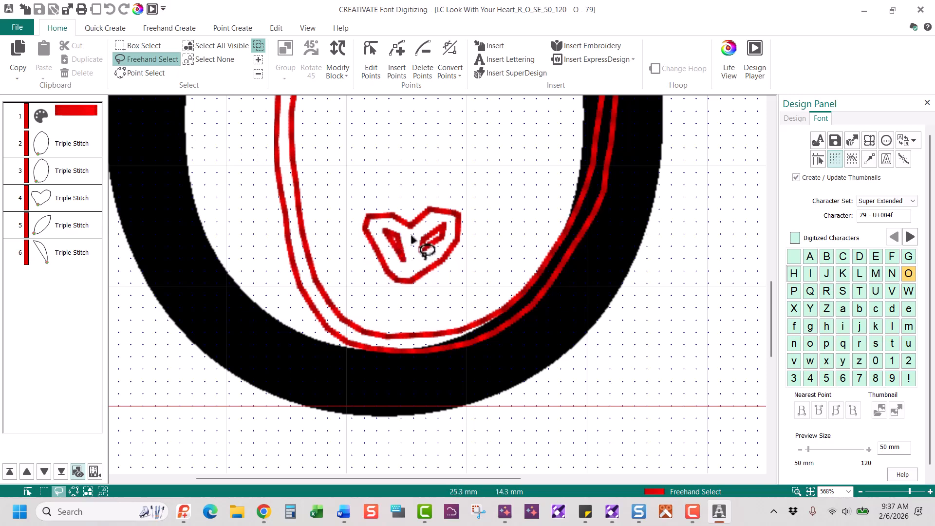
pyautogui.moveTo(408, 239)
pyautogui.mouseDown()
pyautogui.moveTo(381, 227)
pyautogui.moveTo(400, 269)
pyautogui.moveTo(442, 247)
pyautogui.moveTo(453, 225)
pyautogui.moveTo(437, 218)
pyautogui.moveTo(410, 240)
pyautogui.mouseUp()
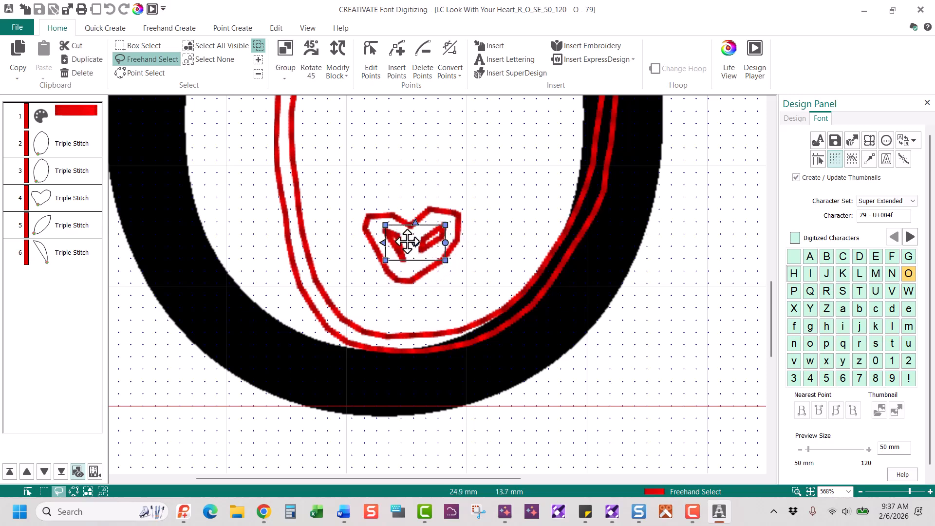
pyautogui.press('Delete')
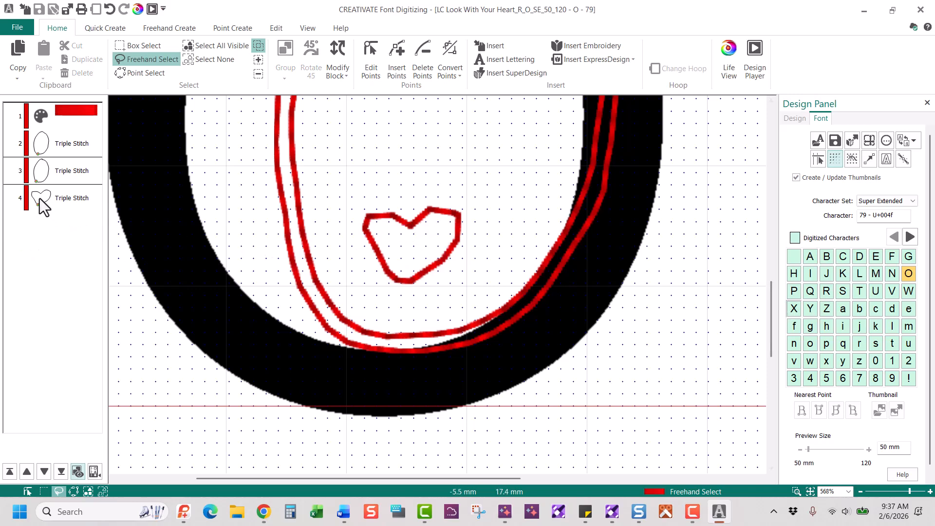
pyautogui.click(110, 8)
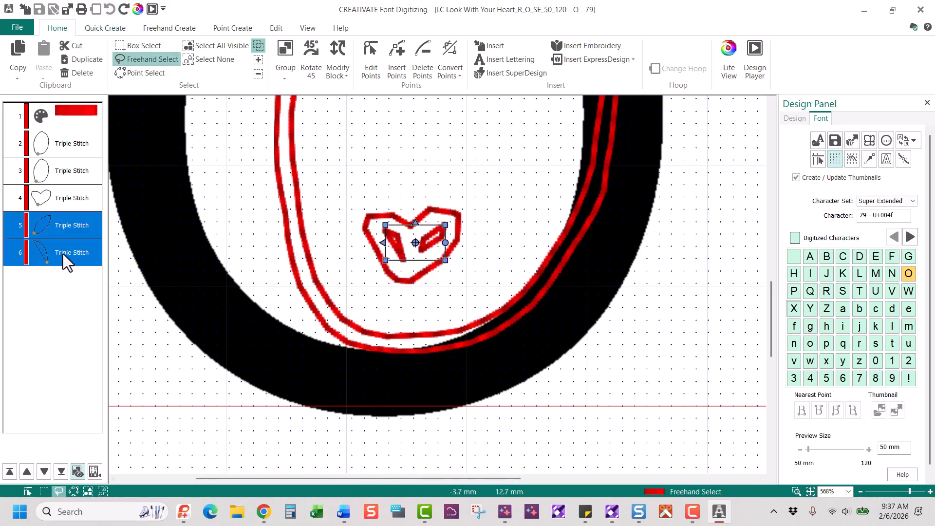
pyautogui.click(75, 227)
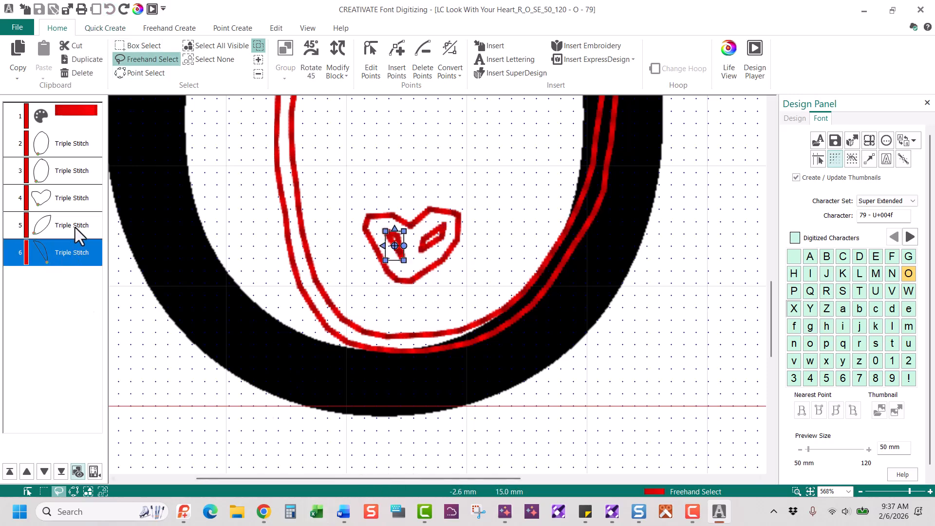
pyautogui.keyDown('ctrl'); pyautogui.click(64, 252); pyautogui.keyUp('ctrl')
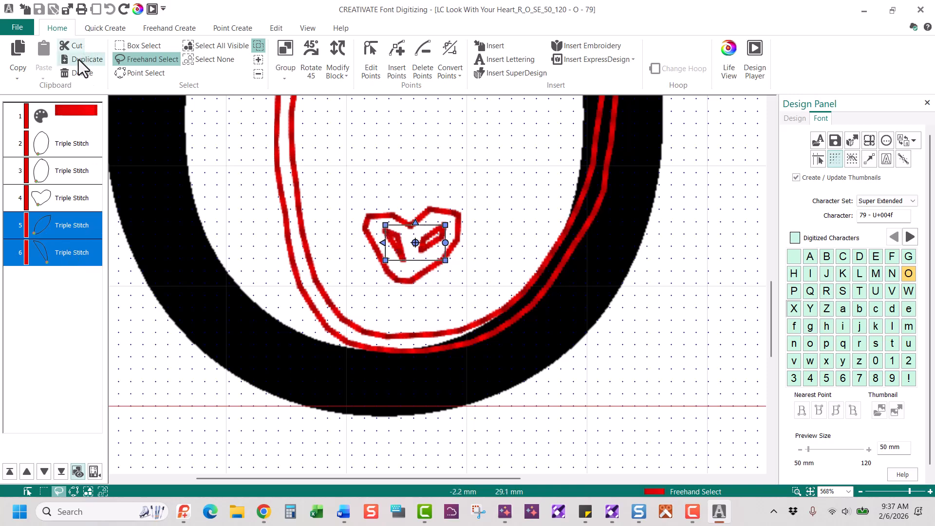
pyautogui.click(73, 73)
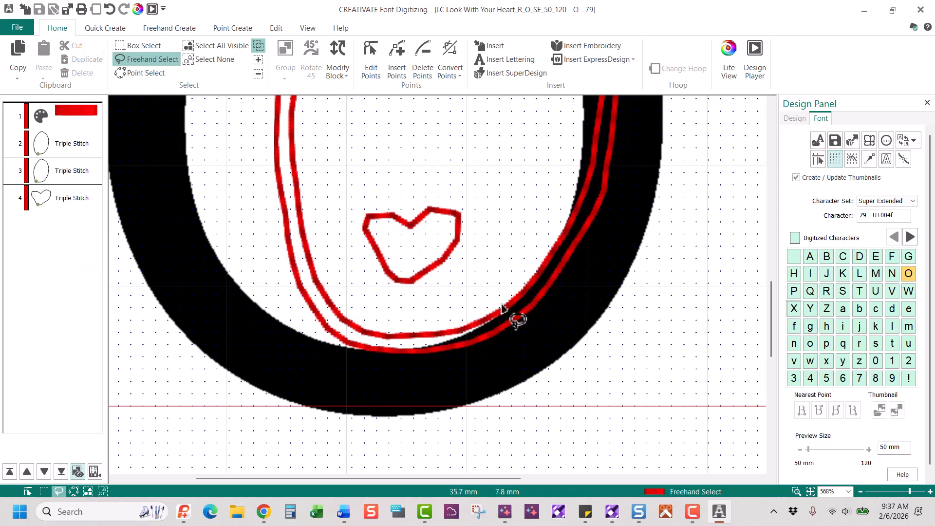
# Pull the O heart's bottom point down and save the font
pyautogui.rightClick(444, 297)
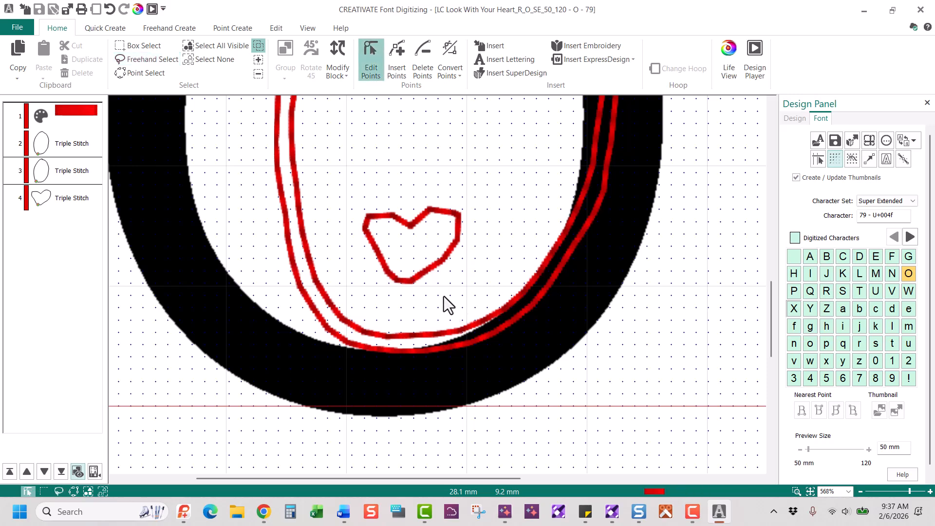
pyautogui.click(413, 283)
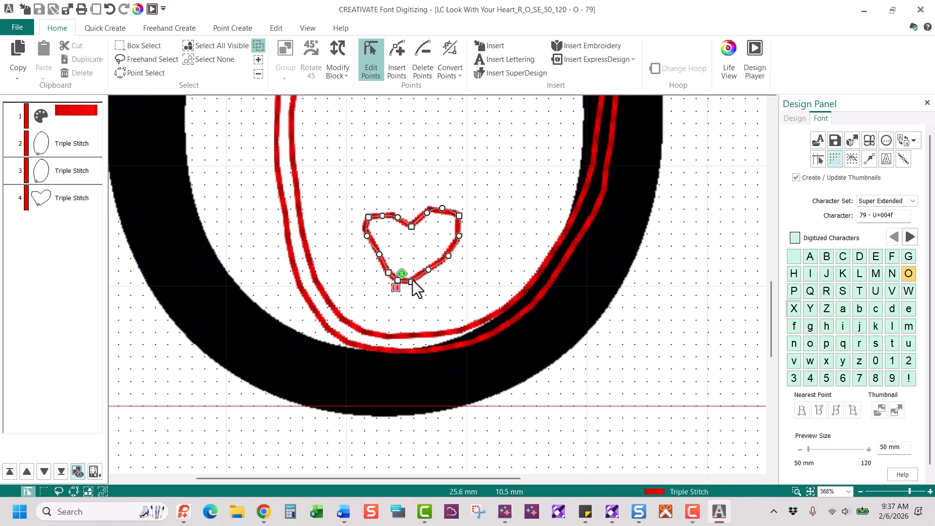
pyautogui.moveTo(413, 281); pyautogui.dragTo(432, 275)
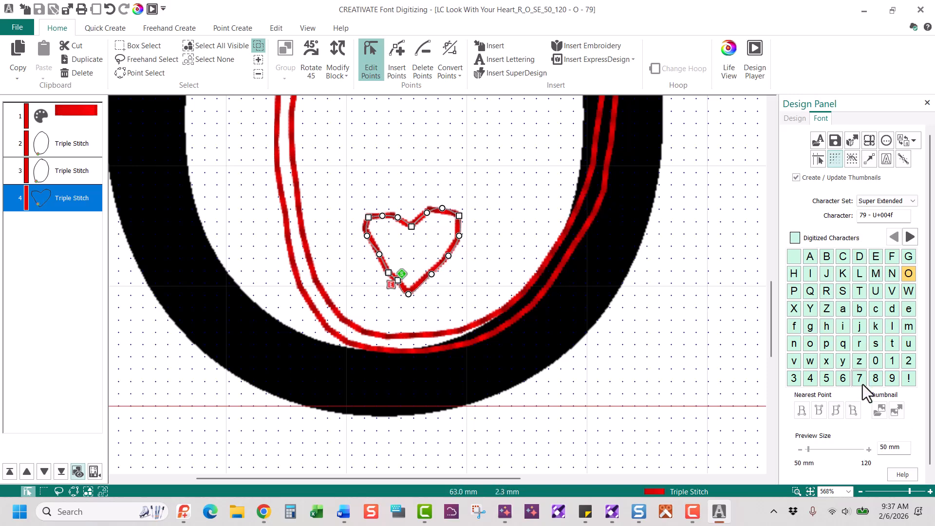
pyautogui.click(835, 141)
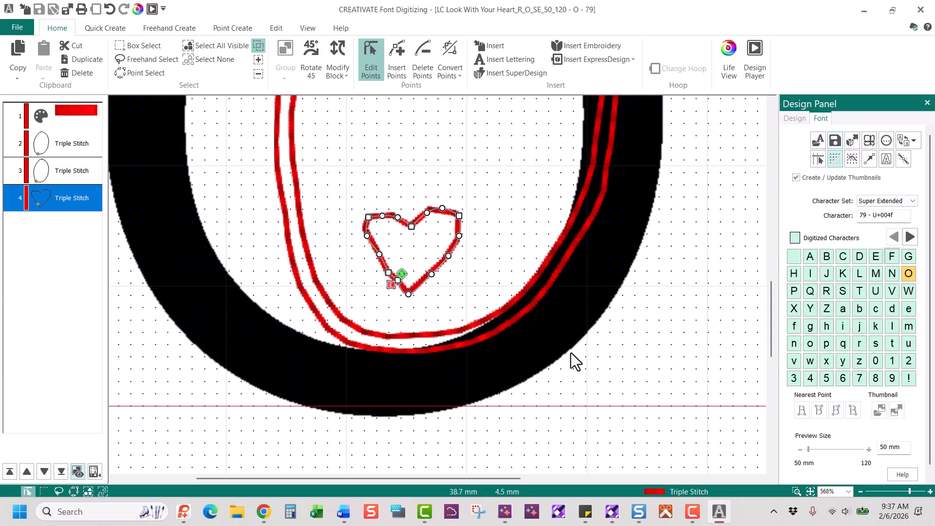
# Back in Embroidery, add a new LOVE in the edited font above the original
pyautogui.click(922, 10)
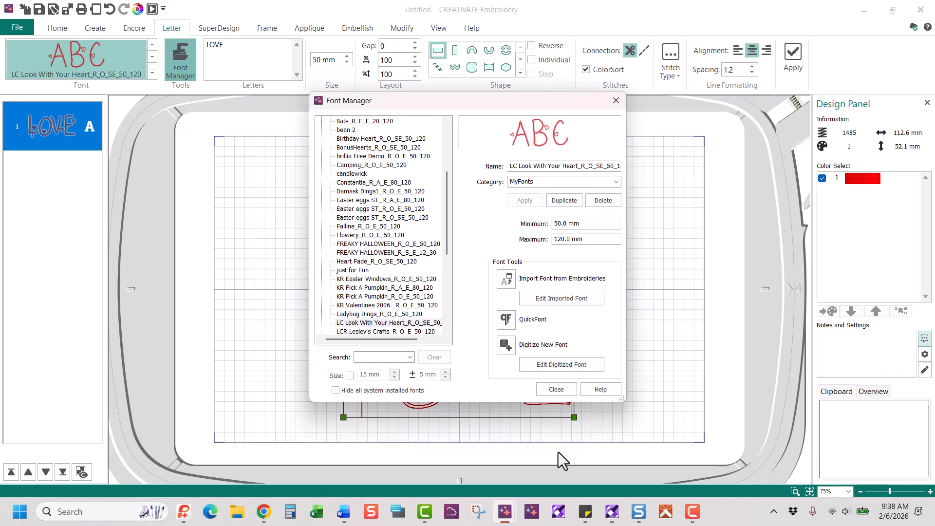
pyautogui.click(556, 390)
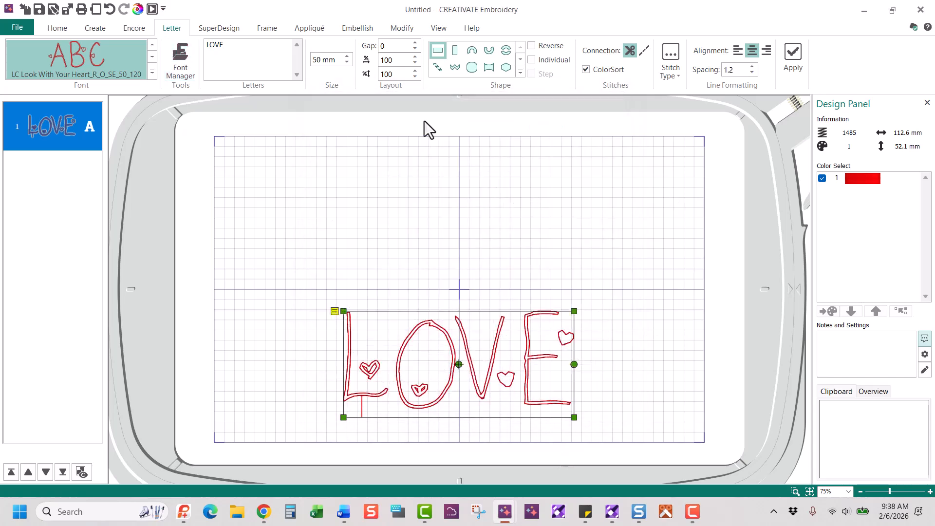
pyautogui.click(793, 57)
pyautogui.moveTo(546, 447); pyautogui.dragTo(546, 187)
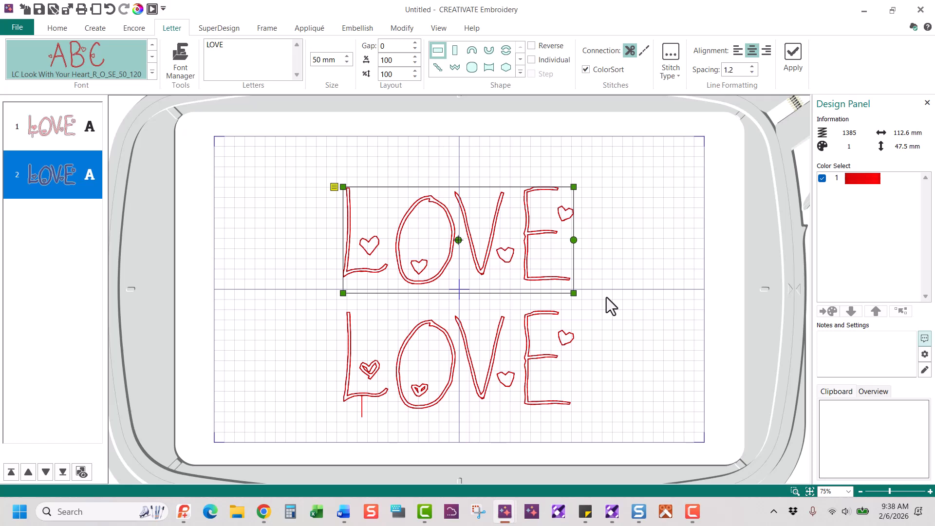
# Convert the original lower LOVE lettering to fixed stitches
pyautogui.click(457, 372)
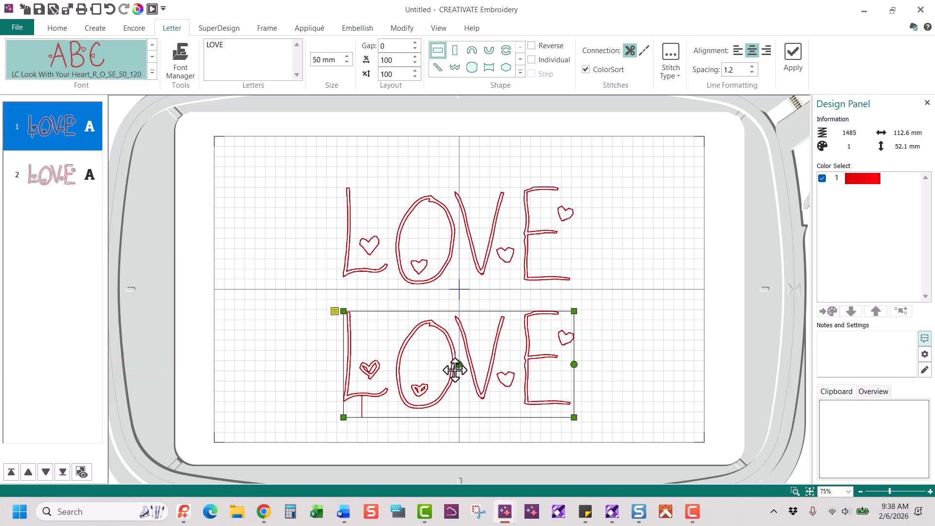
pyautogui.rightClick(455, 371)
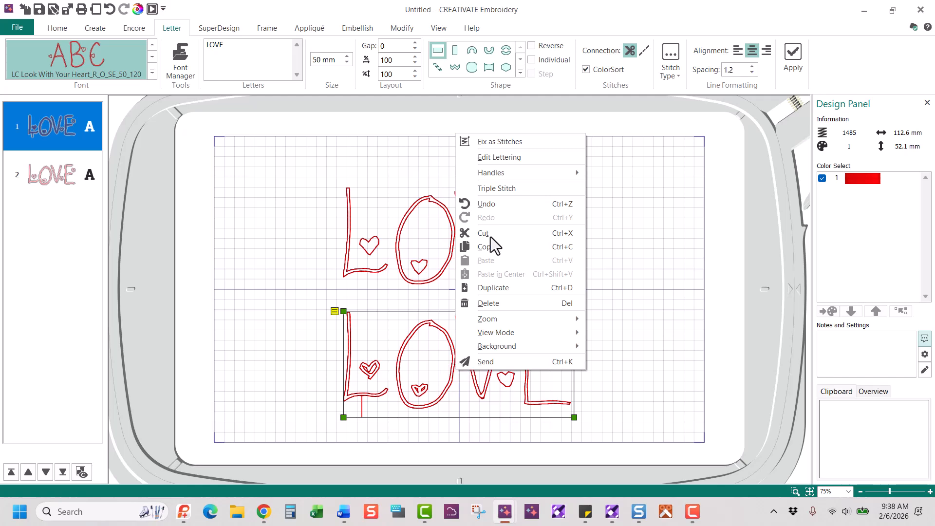
pyautogui.click(511, 141)
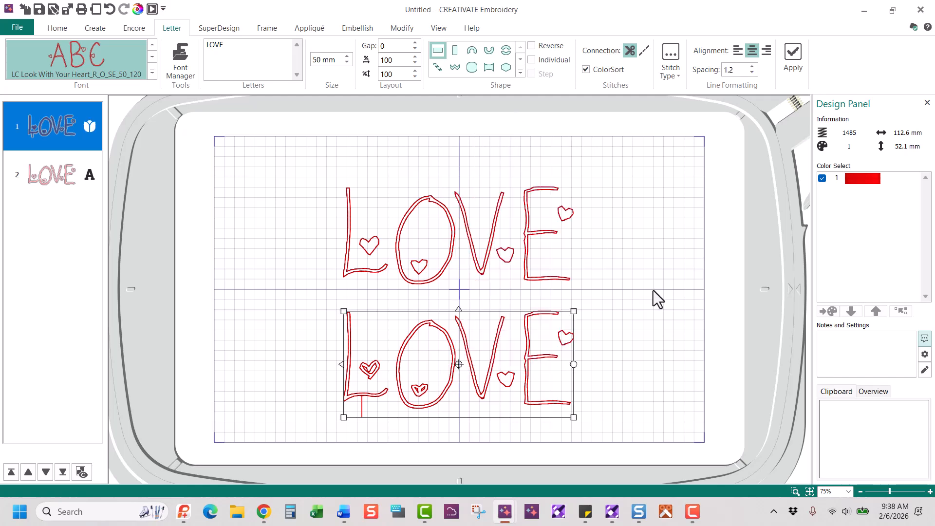
# Zoom in on the L and delete the stray tail below it
pyautogui.click(401, 30)
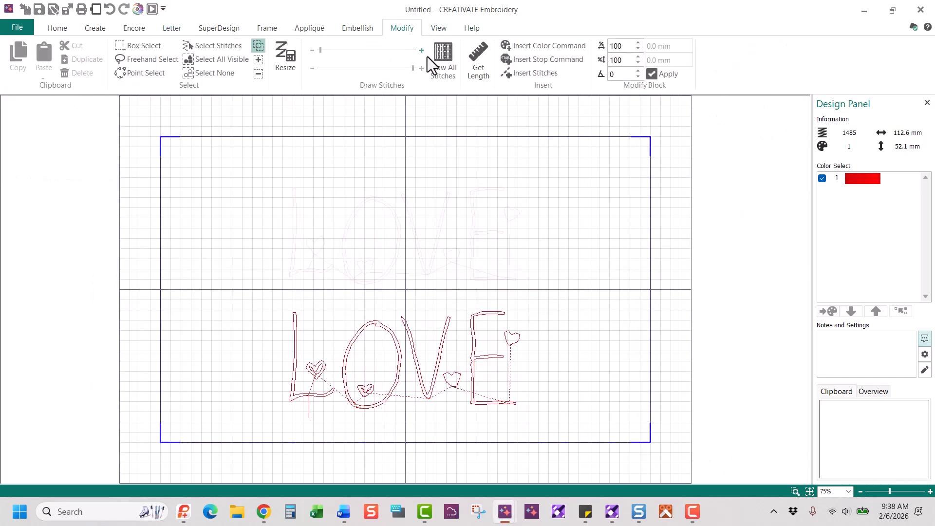
pyautogui.click(795, 492)
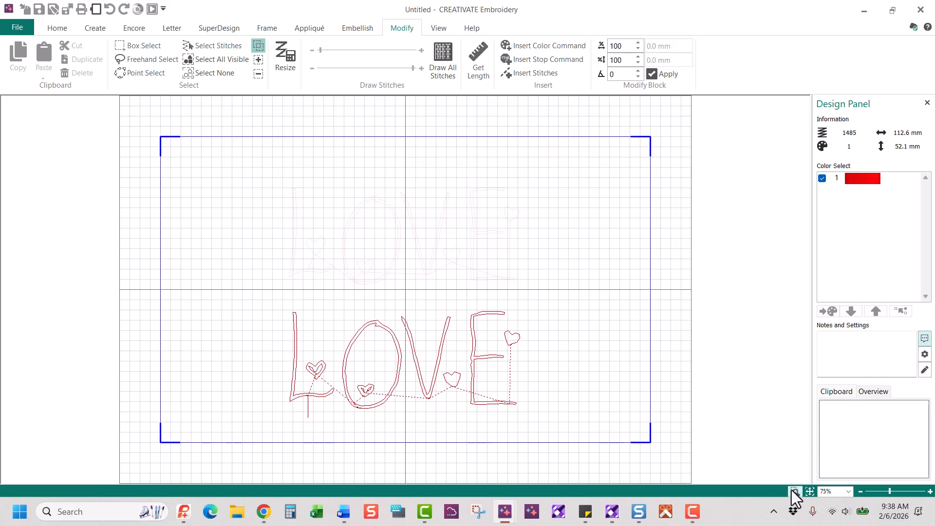
pyautogui.moveTo(265, 346); pyautogui.dragTo(382, 426)
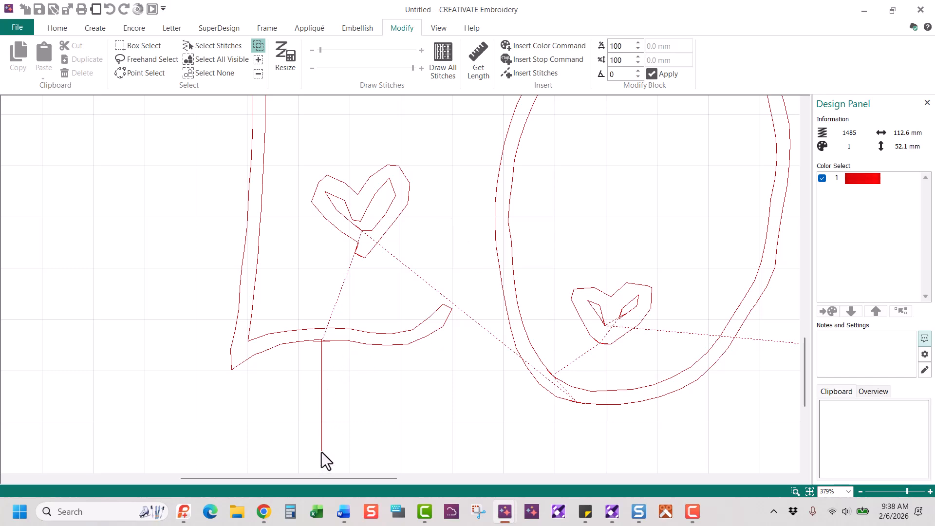
pyautogui.click(212, 45)
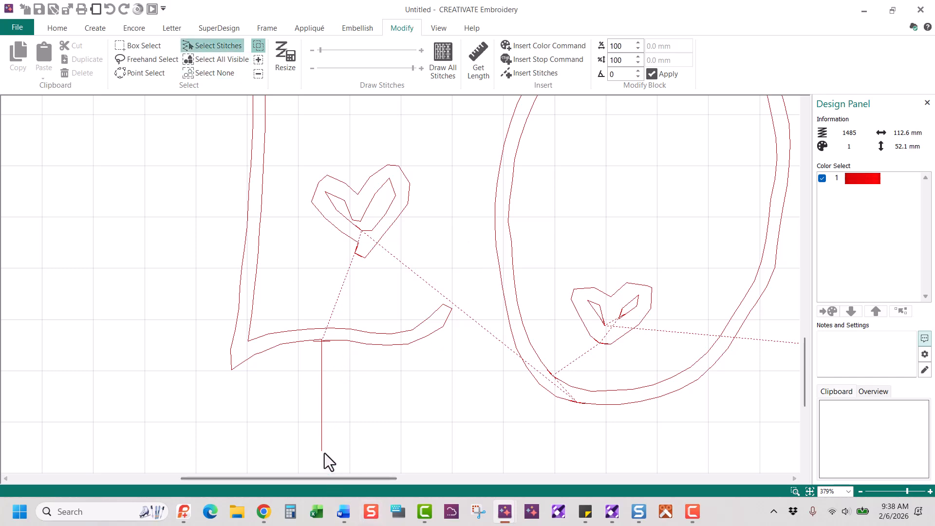
pyautogui.click(323, 336)
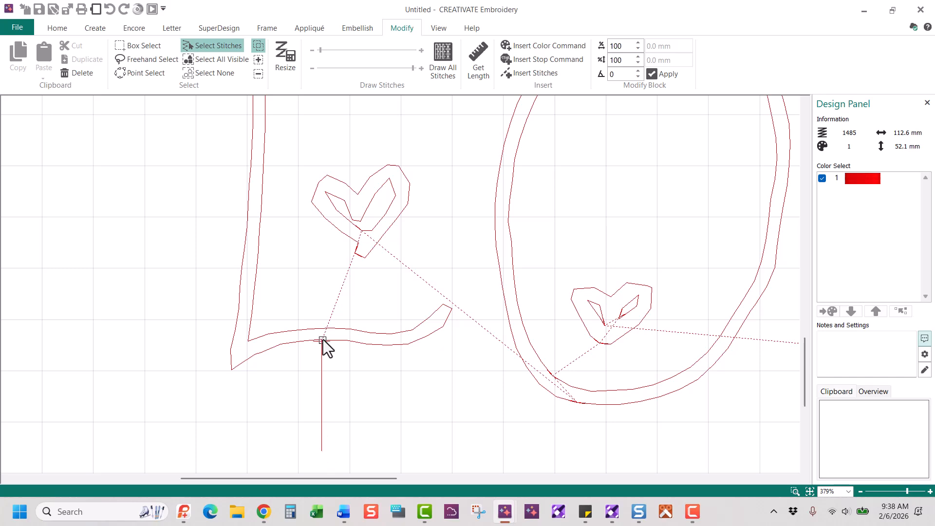
pyautogui.press('Delete')
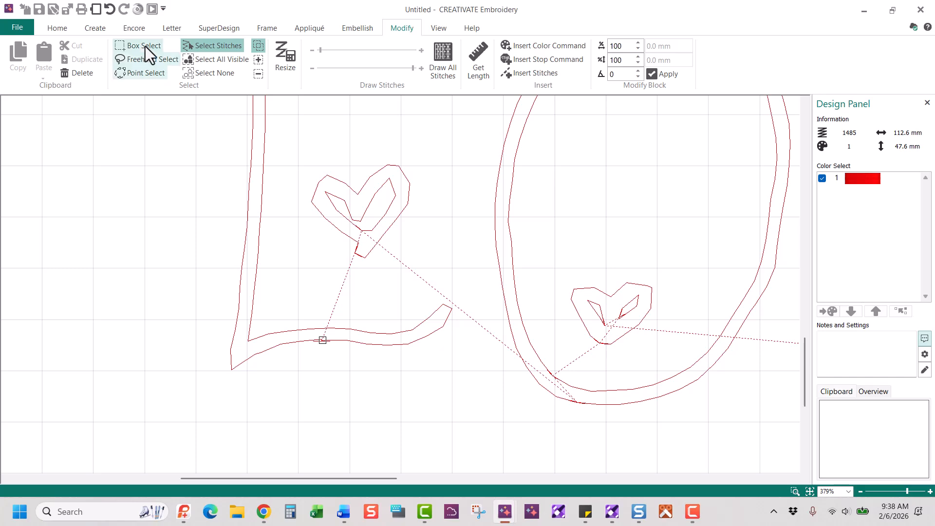
# Lasso and delete the inner outline stitches of the L's heart
pyautogui.click(137, 63)
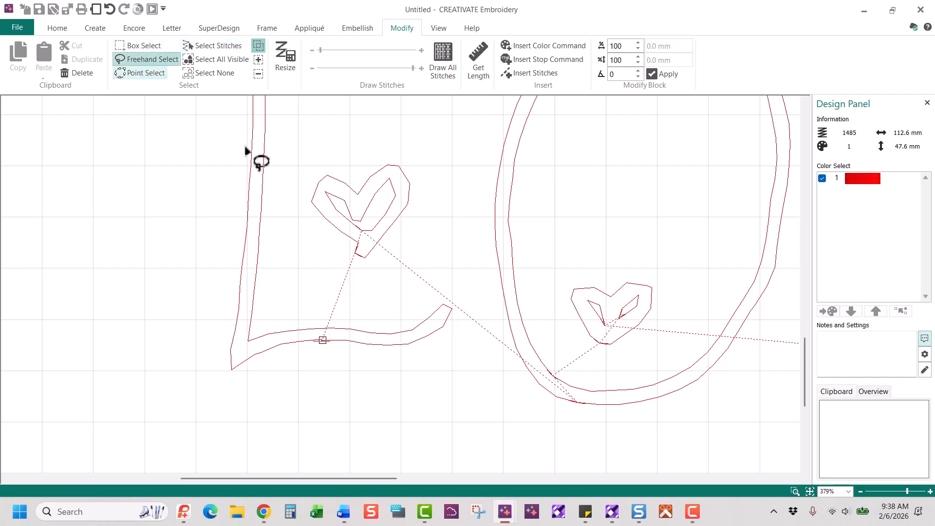
pyautogui.moveTo(356, 196); pyautogui.dragTo(361, 193)
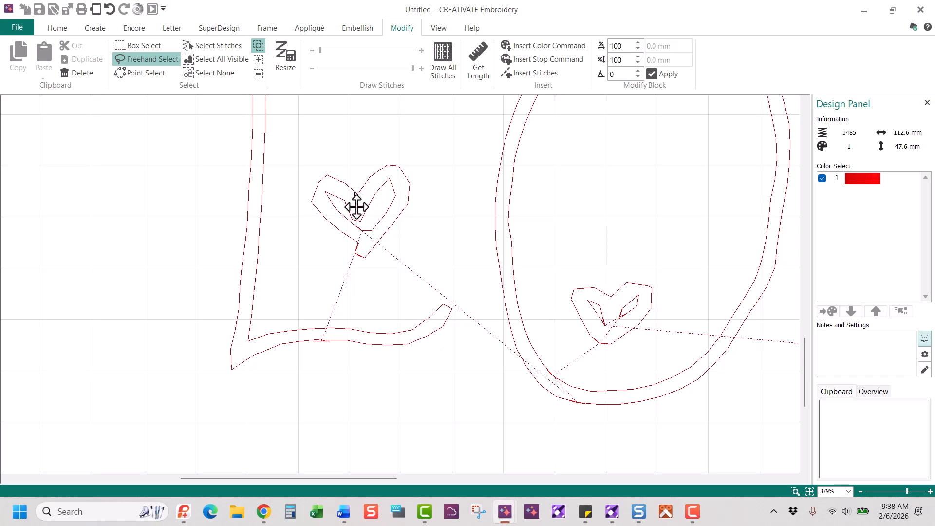
pyautogui.press('Escape')
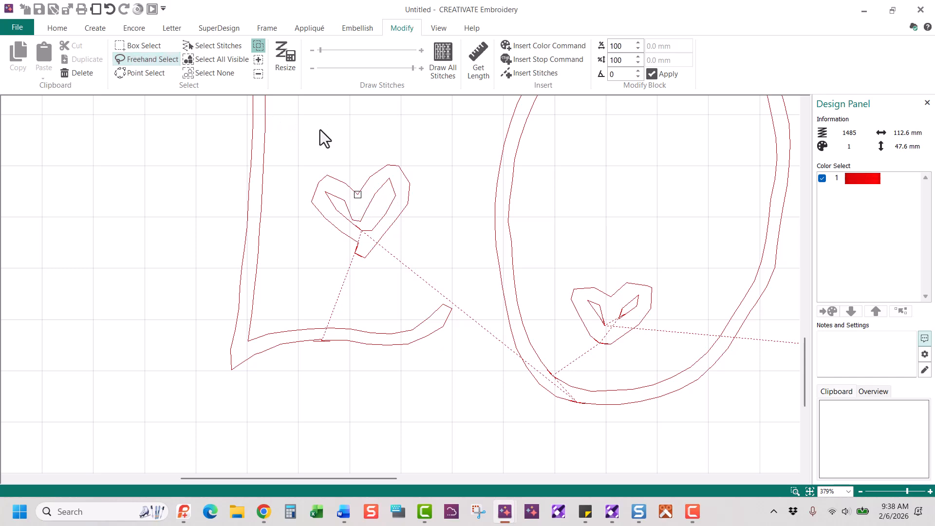
pyautogui.click(147, 61)
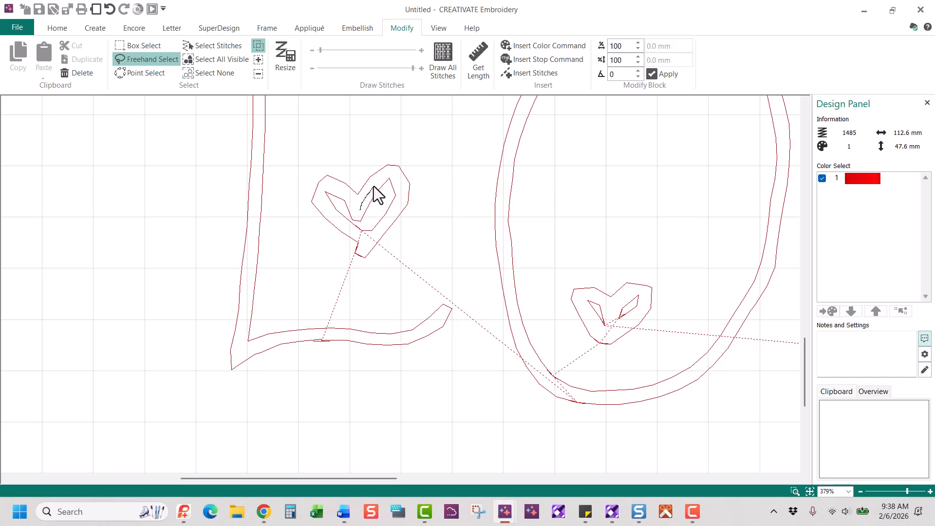
pyautogui.moveTo(385, 177); pyautogui.dragTo(398, 192)
pyautogui.moveTo(392, 225); pyautogui.dragTo(377, 249)
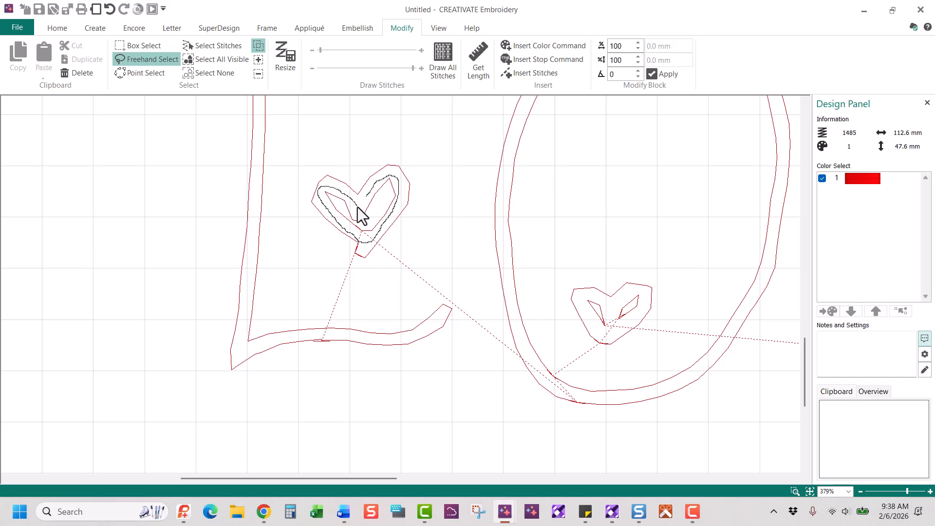
pyautogui.moveTo(361, 216); pyautogui.dragTo(362, 216)
pyautogui.click(77, 73)
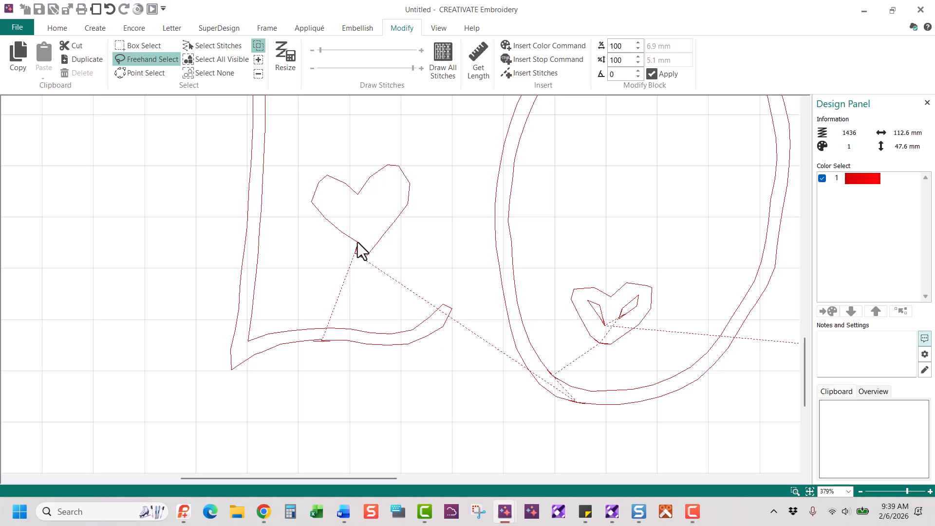
# Zoom tightly on the heart's bottom point and delete a stray stitch there
pyautogui.click(146, 46)
pyautogui.moveTo(354, 237); pyautogui.dragTo(363, 248)
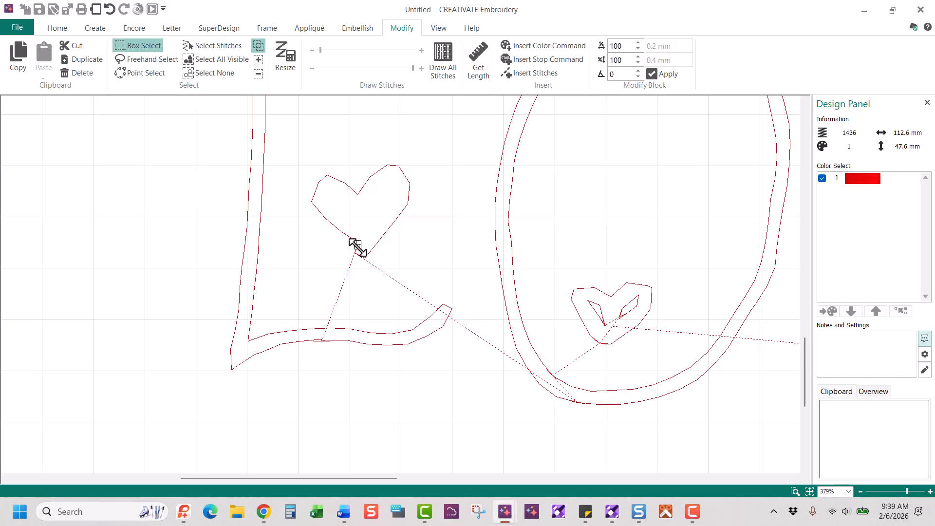
pyautogui.click(795, 491)
pyautogui.moveTo(302, 210); pyautogui.dragTo(360, 290)
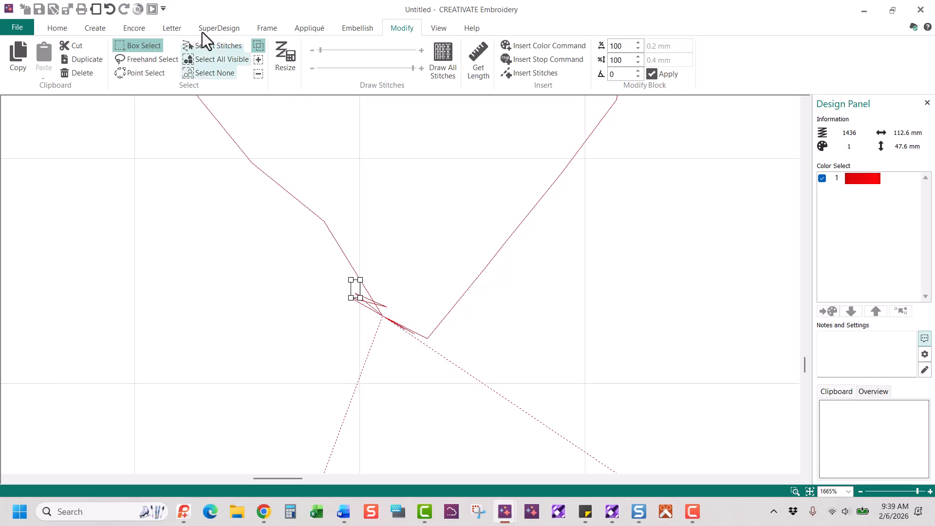
pyautogui.click(213, 47)
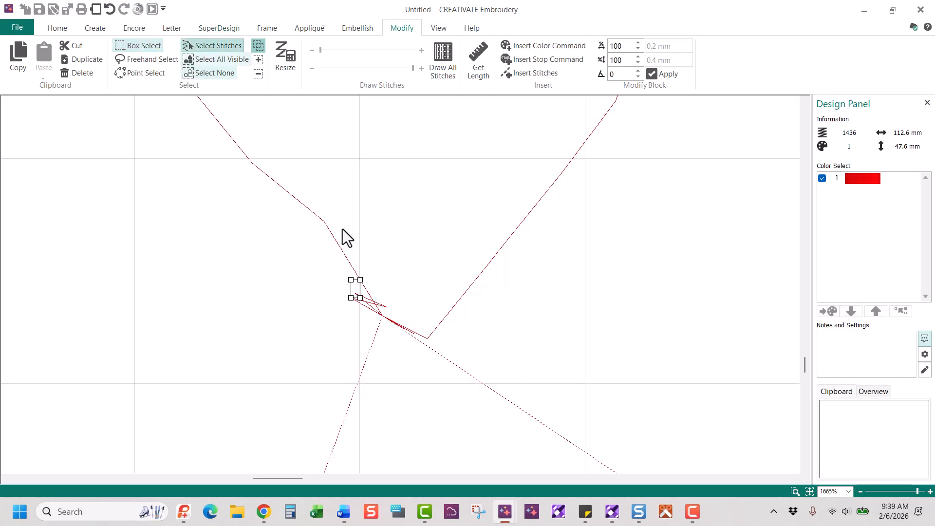
pyautogui.click(388, 301)
pyautogui.click(78, 74)
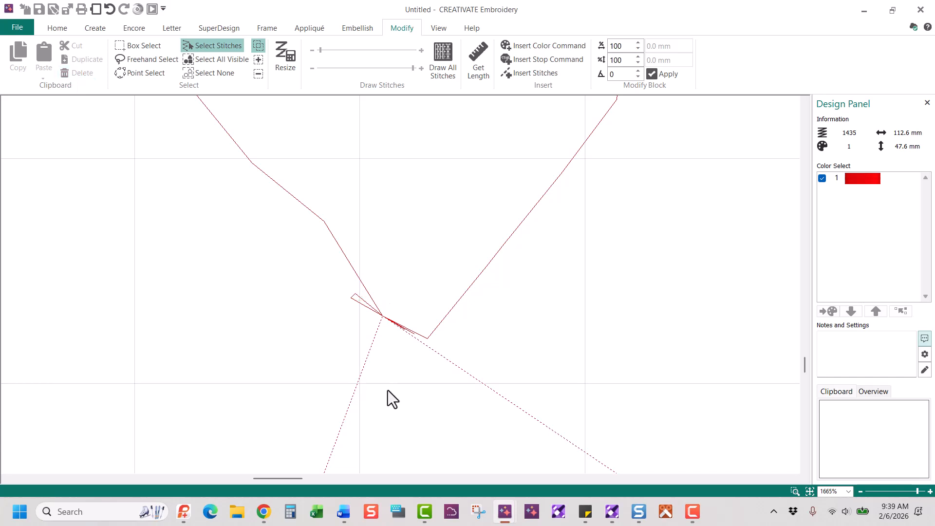
# Delete the remaining stray stitches at the heart's tip, leaving 1433 stitches
pyautogui.click(356, 295)
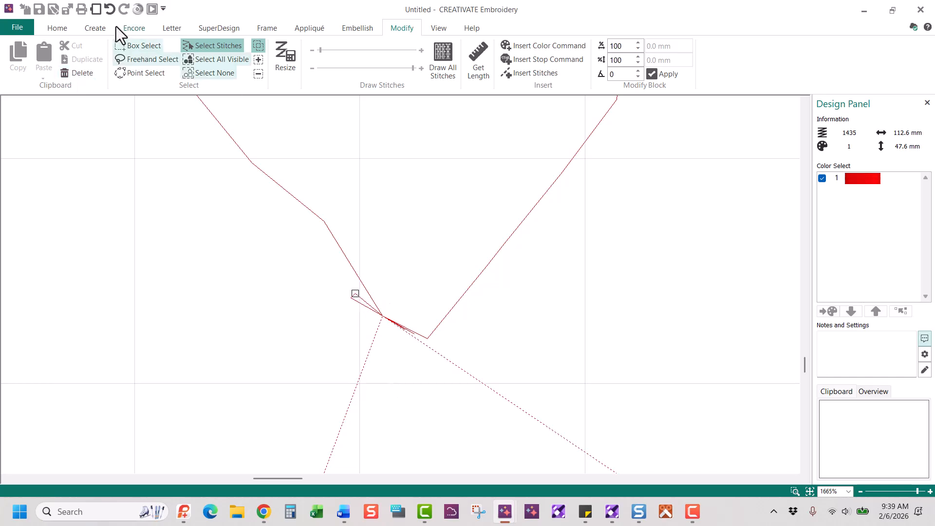
pyautogui.click(138, 74)
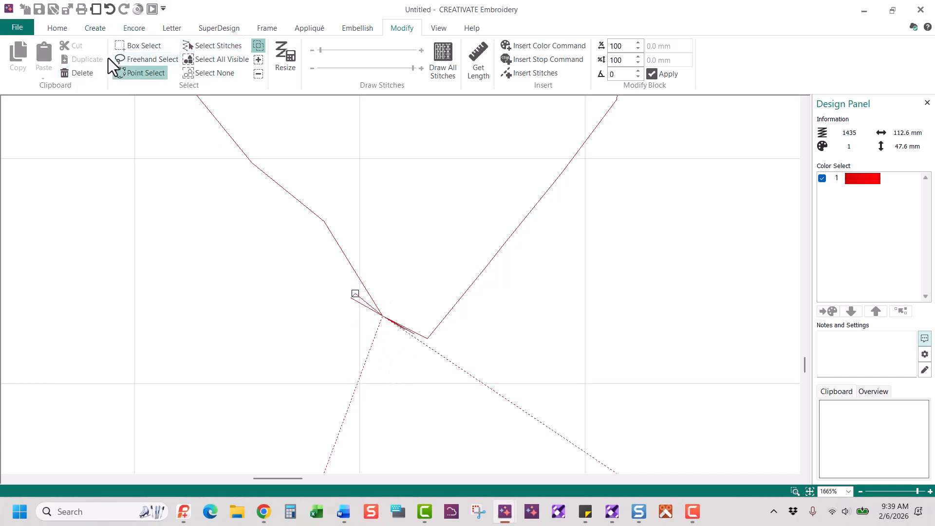
pyautogui.click(76, 78)
pyautogui.click(351, 298)
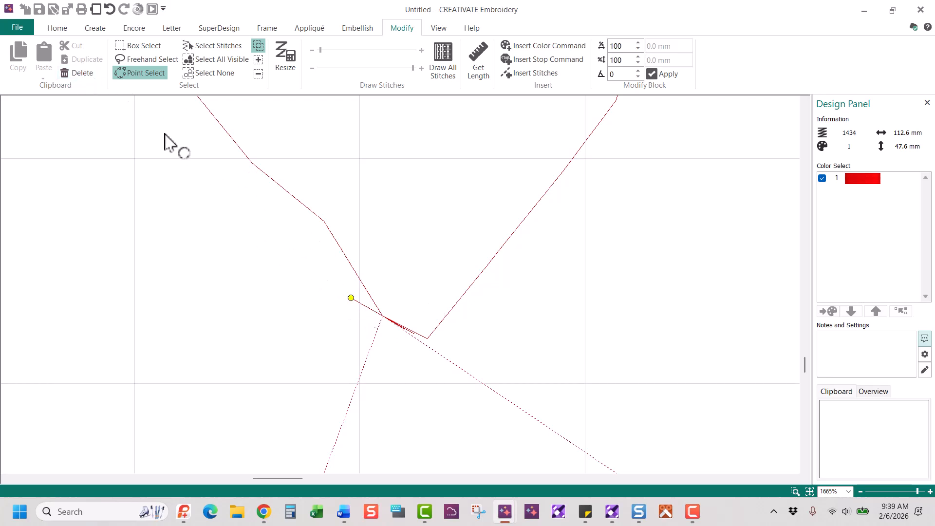
pyautogui.click(82, 73)
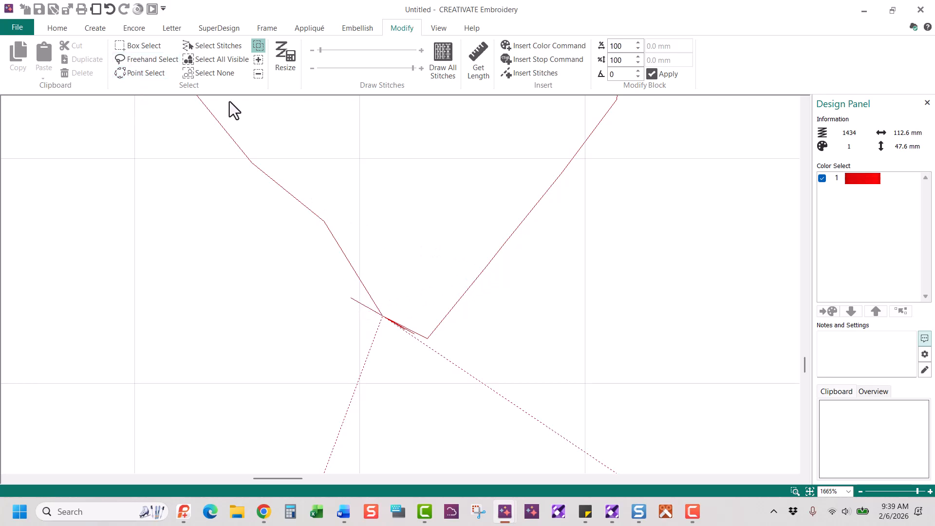
pyautogui.click(212, 46)
pyautogui.click(353, 300)
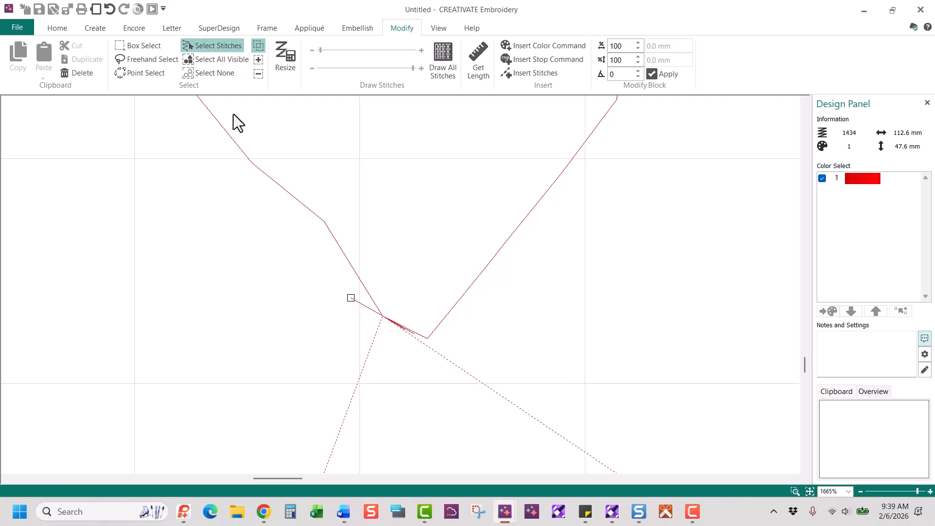
pyautogui.click(77, 72)
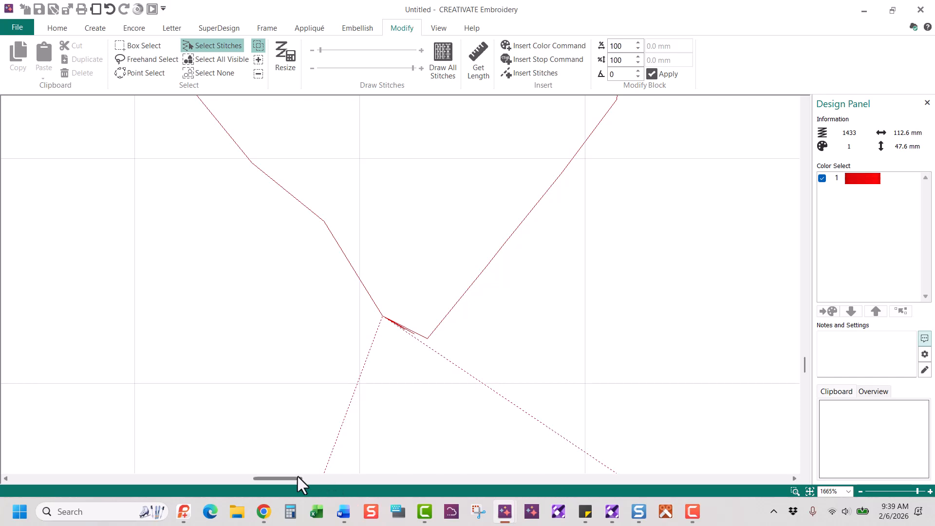
# Lasso and remove the inner outline stitches of the O's heart, then zoom to the hoop
pyautogui.moveTo(293, 478); pyautogui.dragTo(355, 485)
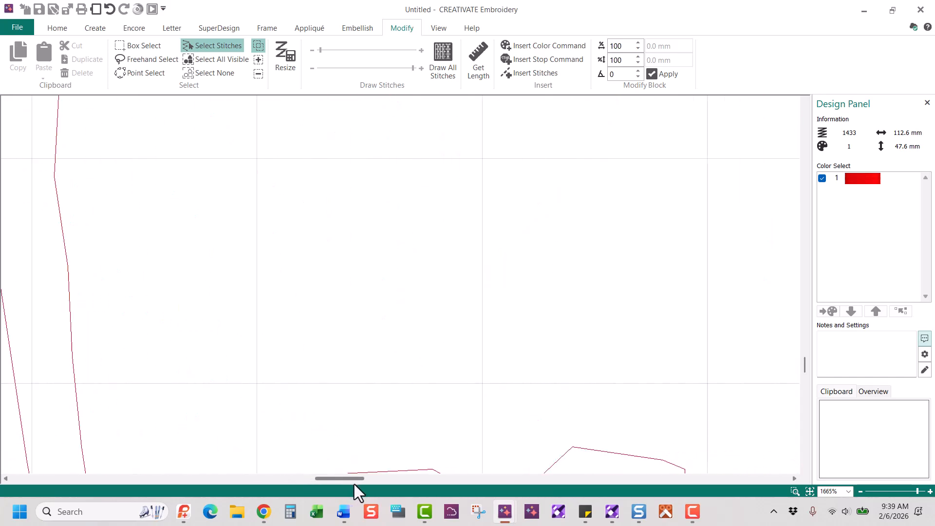
pyautogui.moveTo(805, 368); pyautogui.dragTo(806, 383)
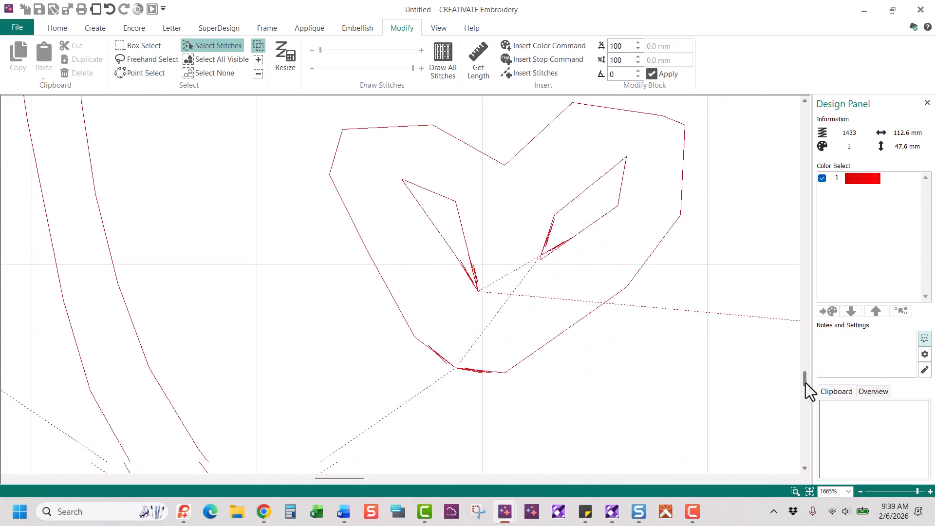
pyautogui.click(130, 56)
pyautogui.moveTo(441, 183)
pyautogui.mouseDown()
pyautogui.moveTo(396, 197)
pyautogui.moveTo(421, 252)
pyautogui.moveTo(478, 320)
pyautogui.moveTo(573, 277)
pyautogui.moveTo(619, 231)
pyautogui.moveTo(655, 164)
pyautogui.moveTo(640, 141)
pyautogui.moveTo(608, 137)
pyautogui.moveTo(566, 180)
pyautogui.moveTo(466, 200)
pyautogui.mouseUp()
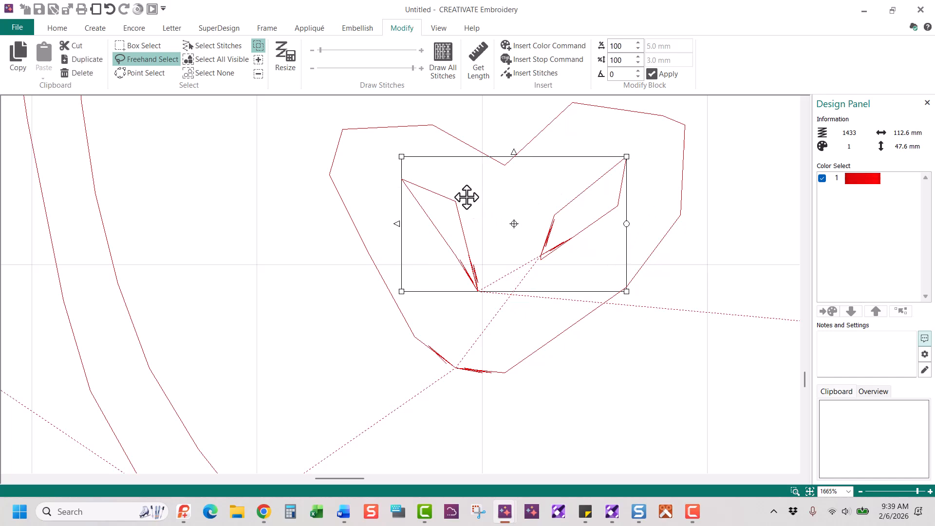
pyautogui.hotkey('ctrl', 'x')
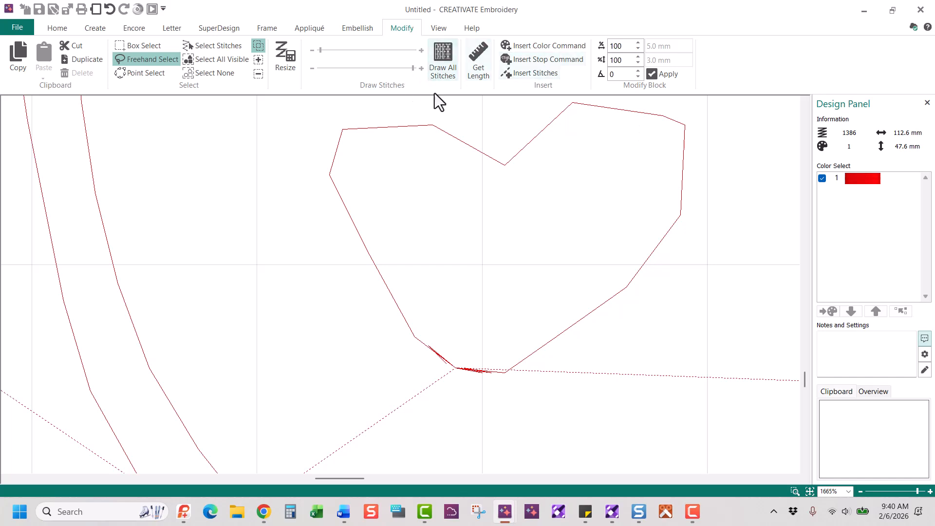
pyautogui.click(811, 491)
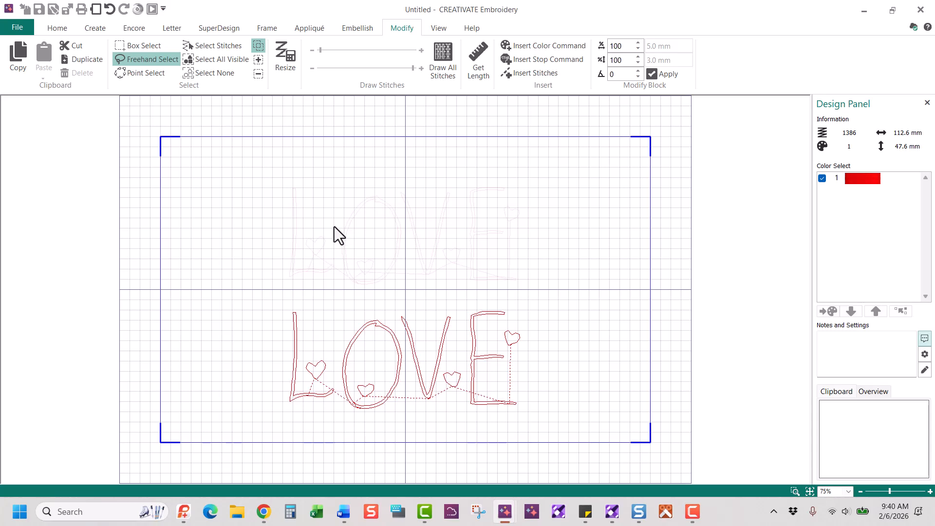
# Delete the bottom fixed-stitch LOVE and drag the edited-font LOVE down to the hoop centre
pyautogui.press('Escape')
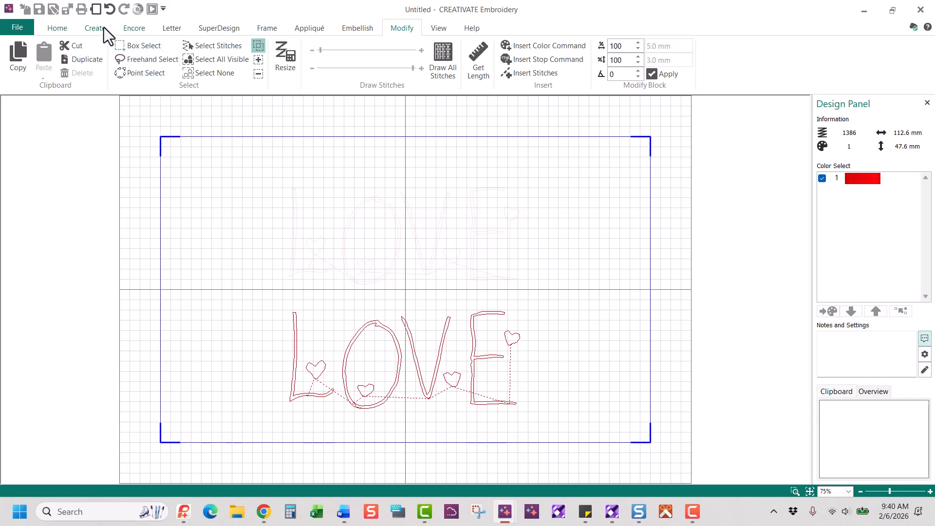
pyautogui.click(273, 28)
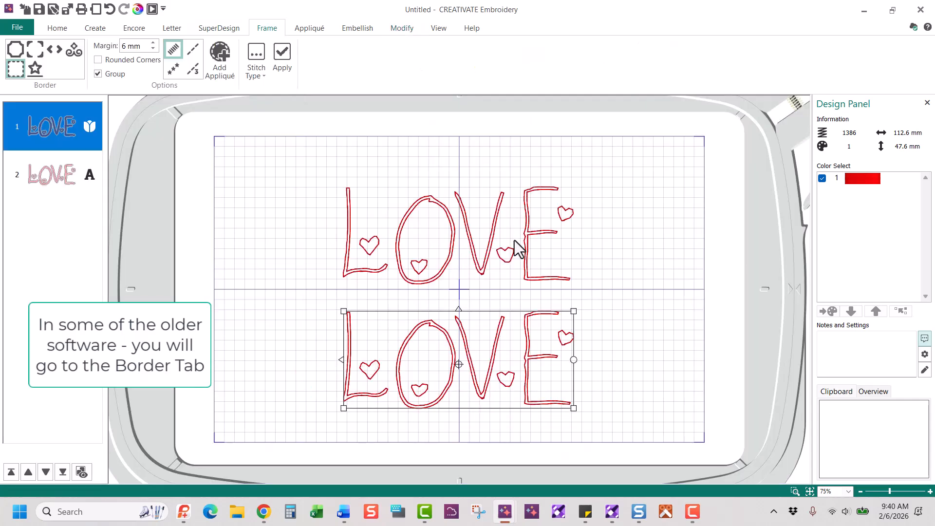
pyautogui.click(475, 247)
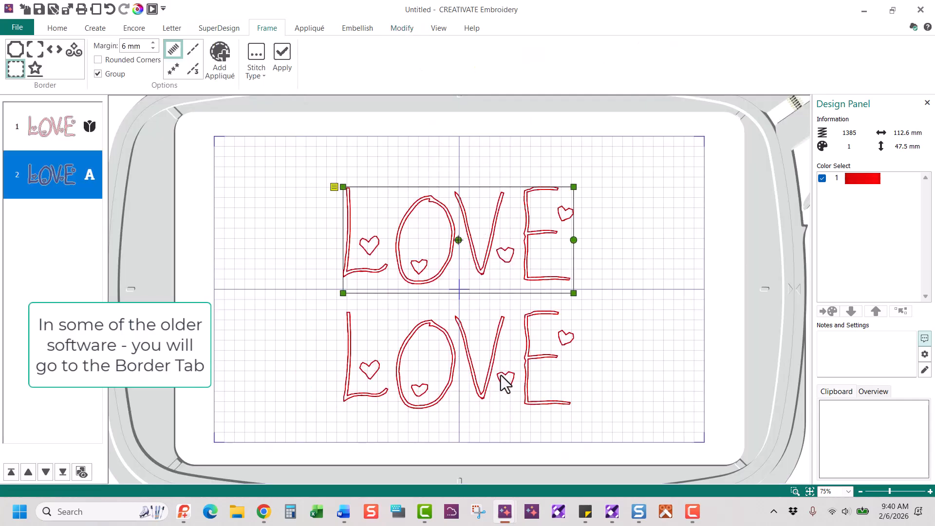
pyautogui.click(532, 356)
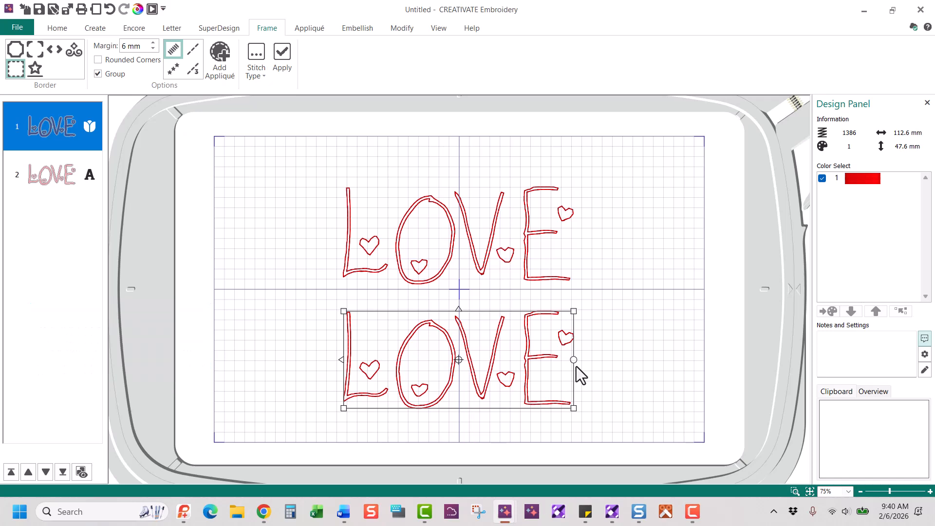
pyautogui.press('Delete')
pyautogui.click(504, 253)
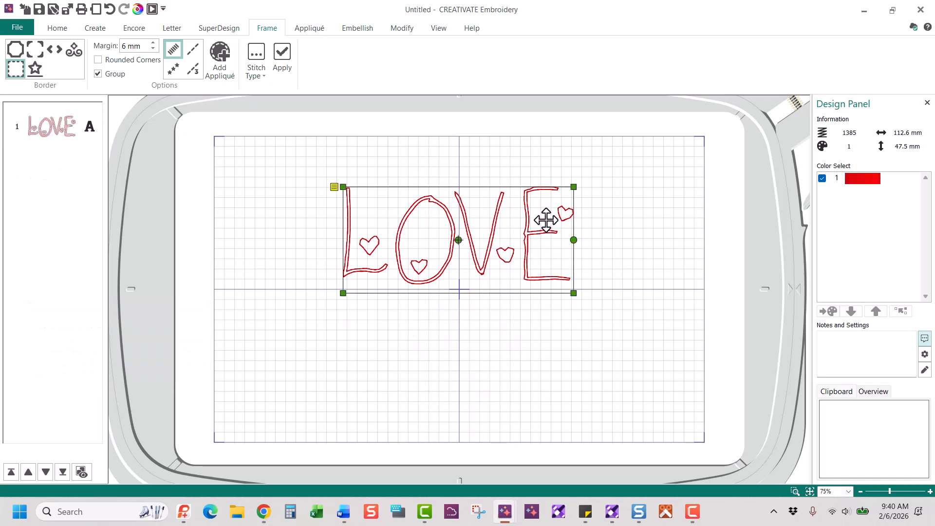
pyautogui.moveTo(543, 217); pyautogui.dragTo(546, 265)
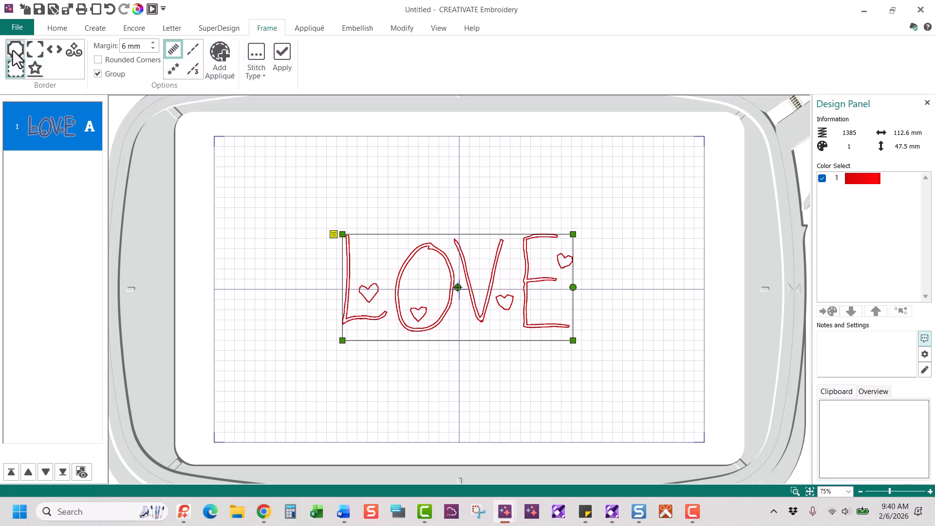
# Choose a Border frame with rounded corners as a motif line and bring up its Motif Line settings
pyautogui.click(35, 49)
pyautogui.click(57, 50)
pyautogui.click(77, 50)
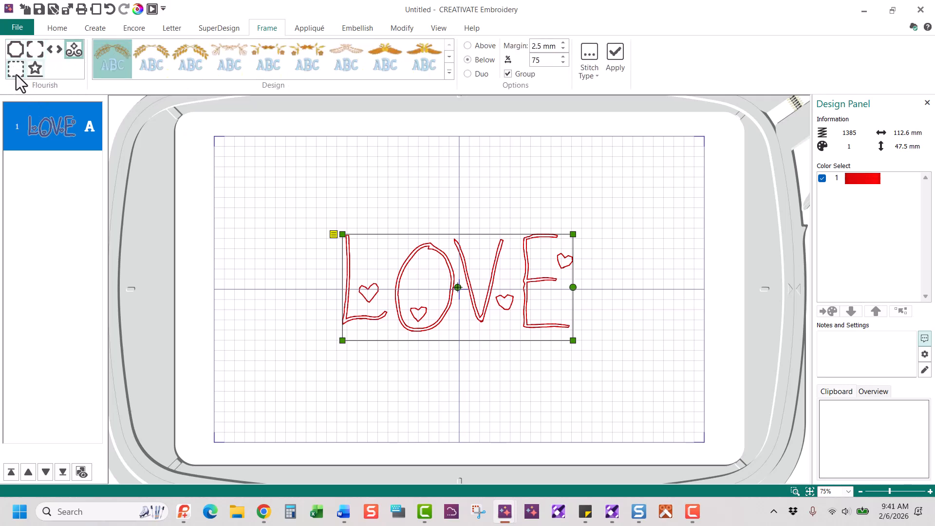
pyautogui.click(15, 73)
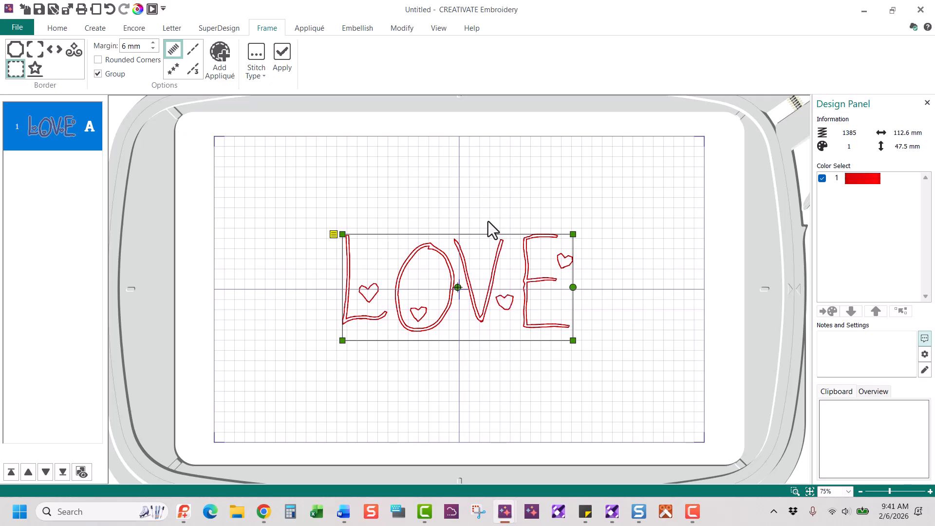
pyautogui.click(99, 60)
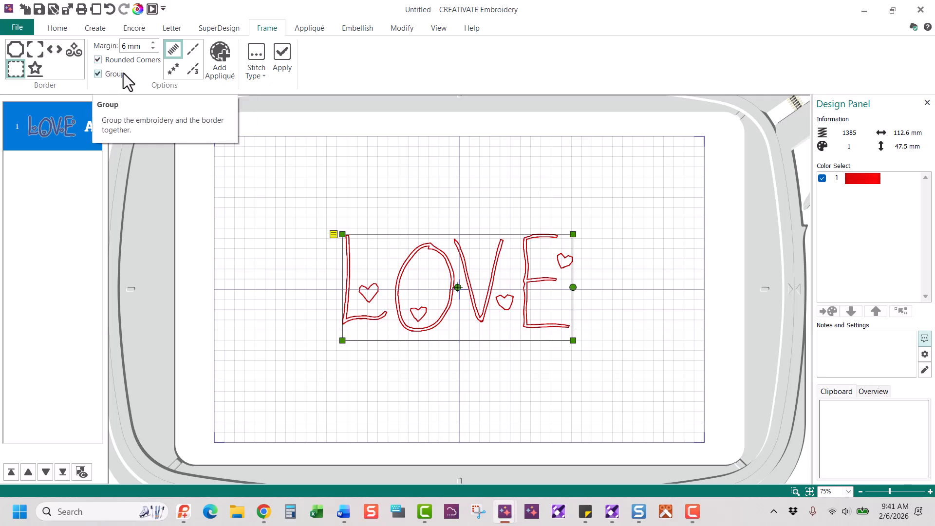
pyautogui.click(175, 70)
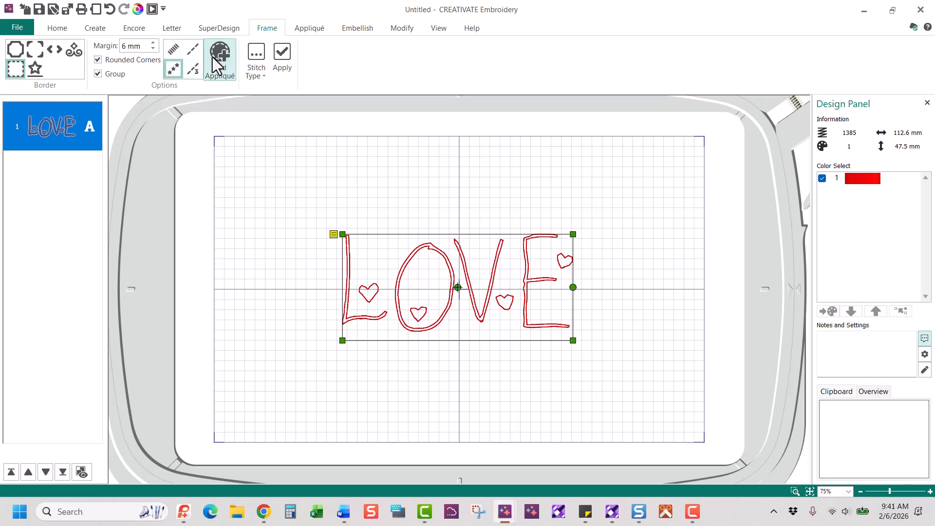
pyautogui.click(256, 54)
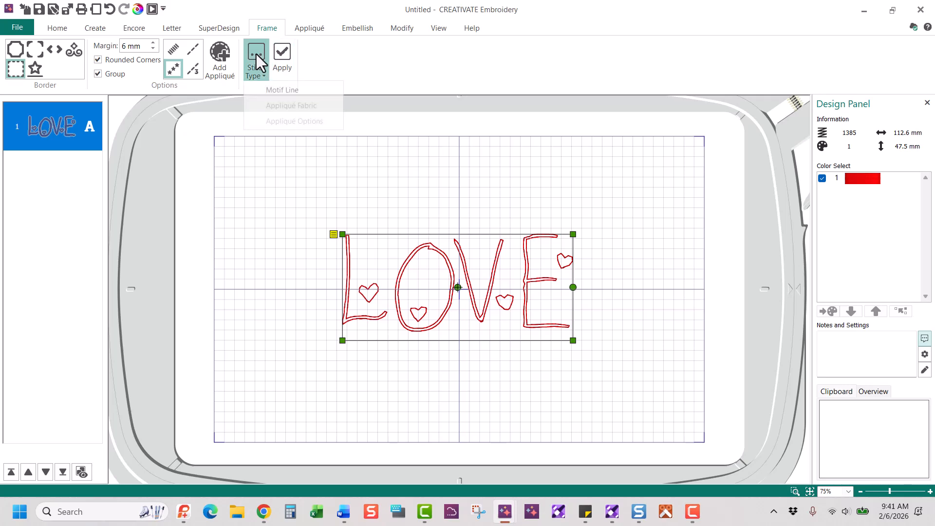
pyautogui.click(281, 93)
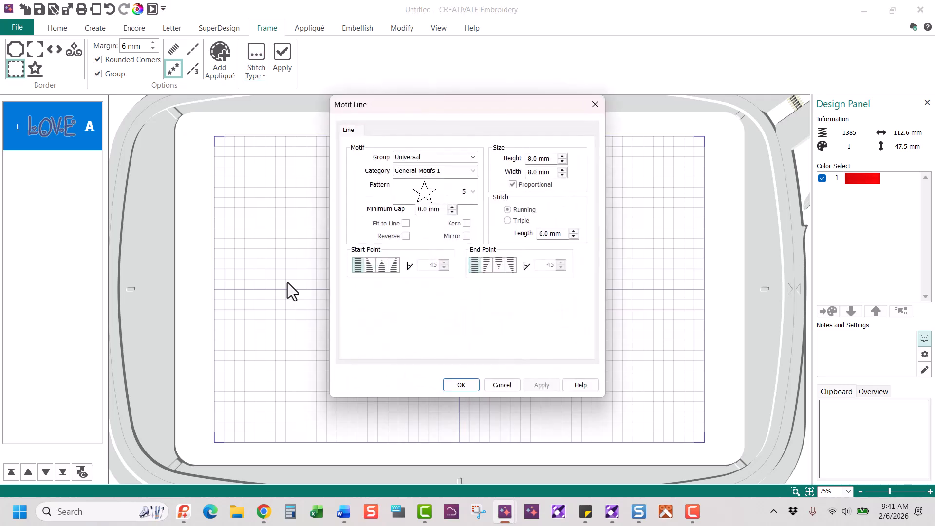
# Pick the Husqvarna Viking H Children Stitches heart motif for the line and confirm
pyautogui.click(468, 155)
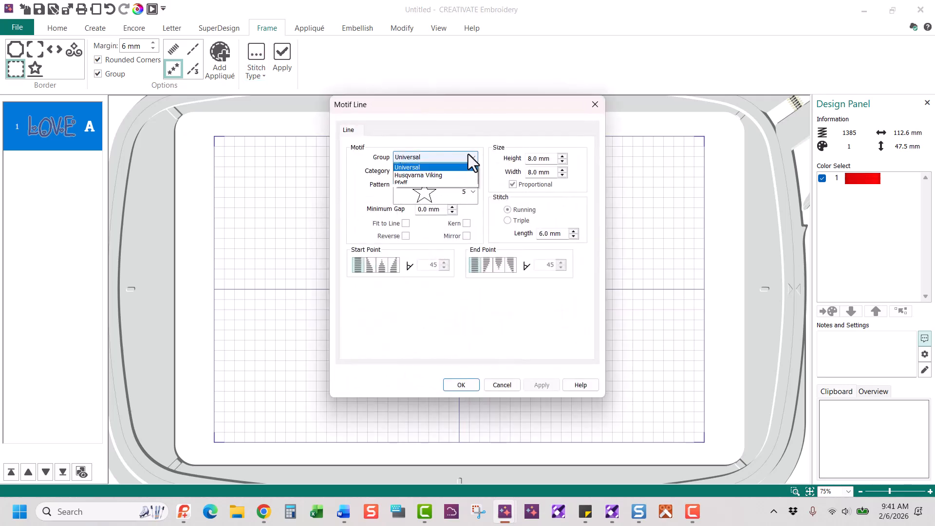
pyautogui.click(443, 183)
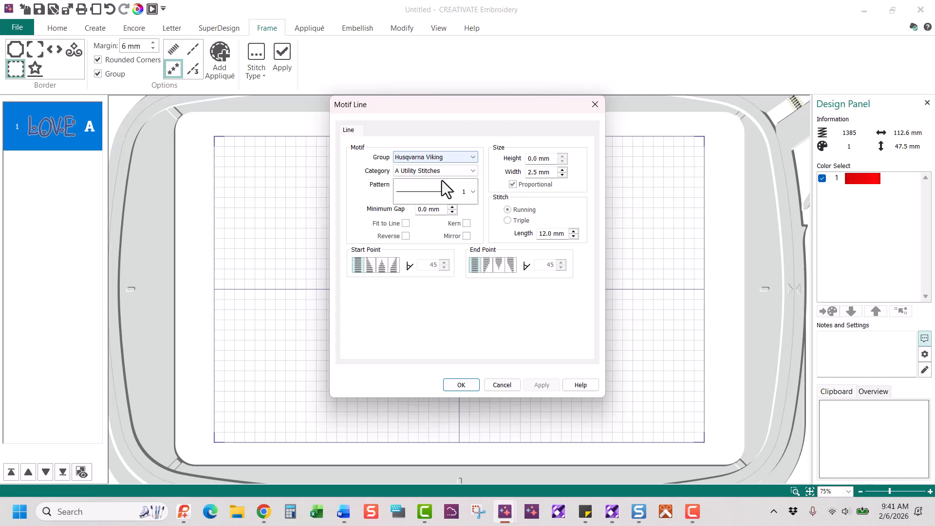
pyautogui.click(472, 171)
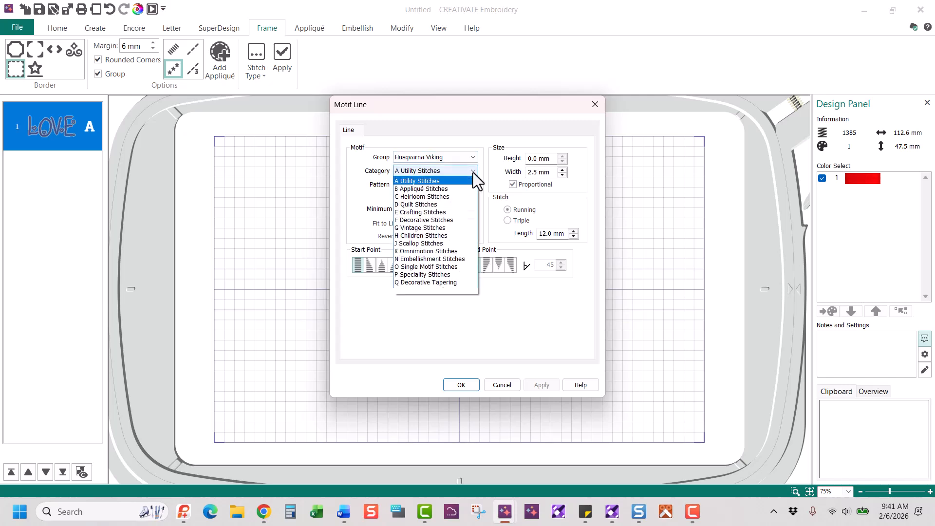
pyautogui.click(454, 235)
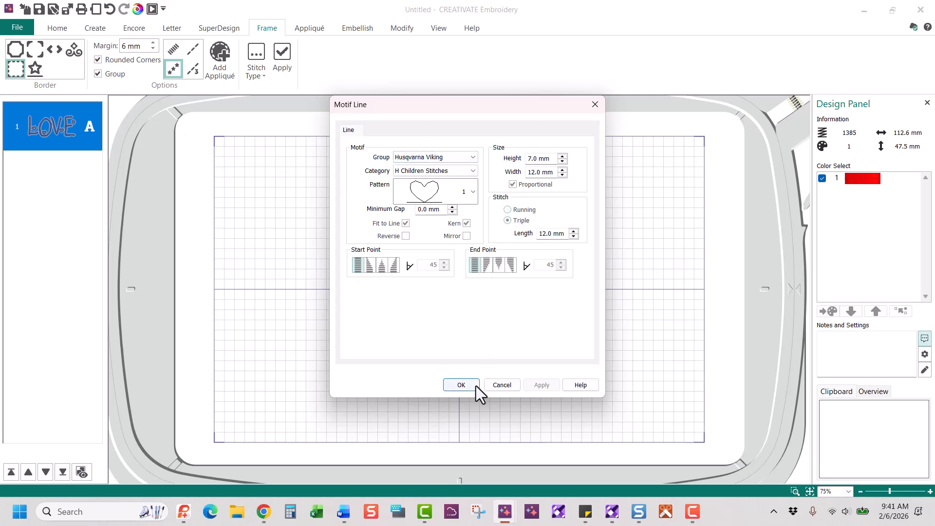
pyautogui.click(461, 385)
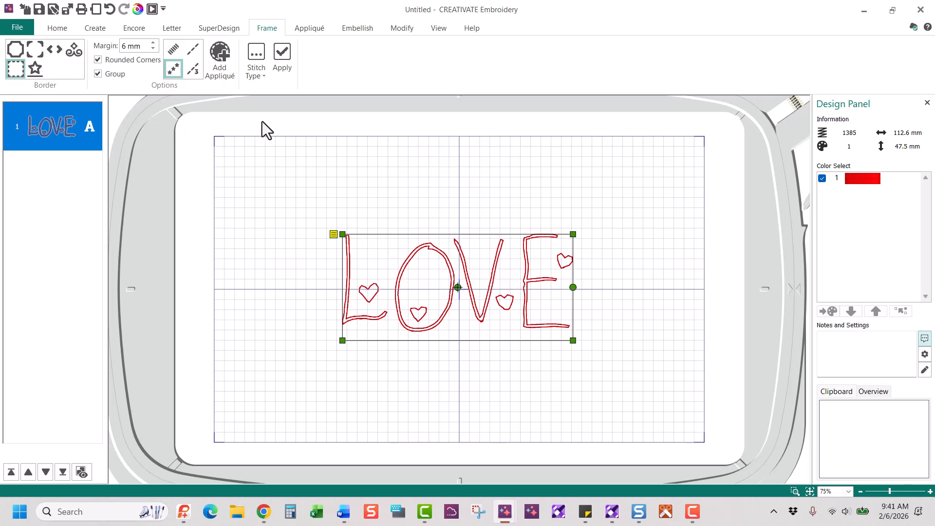
# Apply the heart motif border, making the design 138.6 × 73.5 mm with 2933 stitches
pyautogui.click(290, 57)
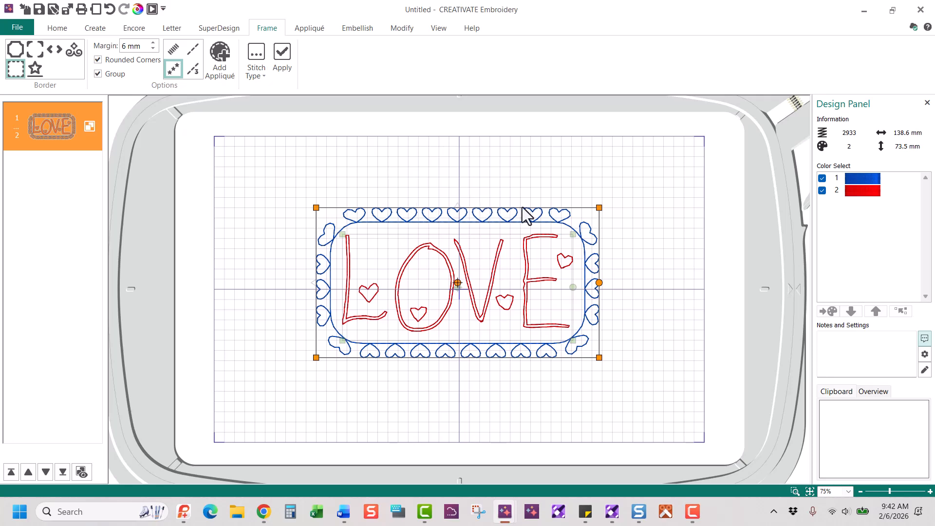
# Add a rounded triple-stitch border at a 1 mm margin around the heart border
pyautogui.click(195, 54)
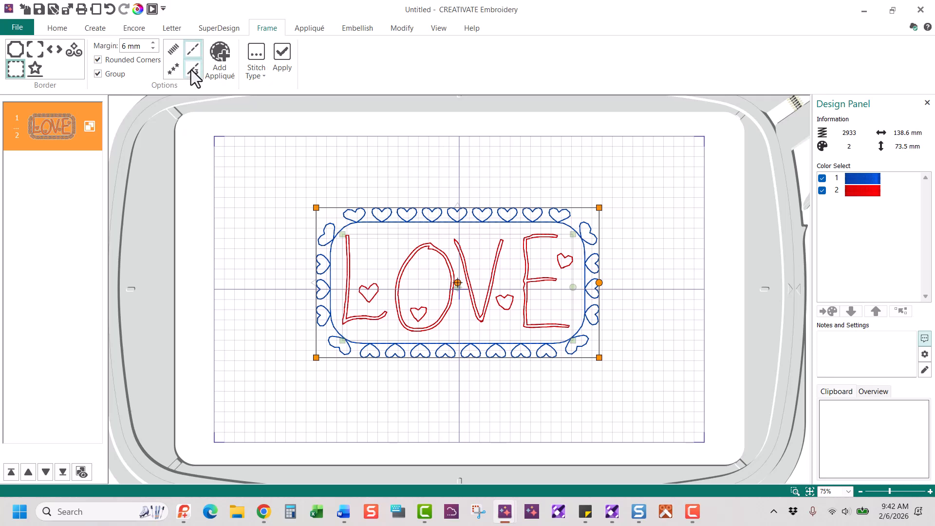
pyautogui.click(192, 71)
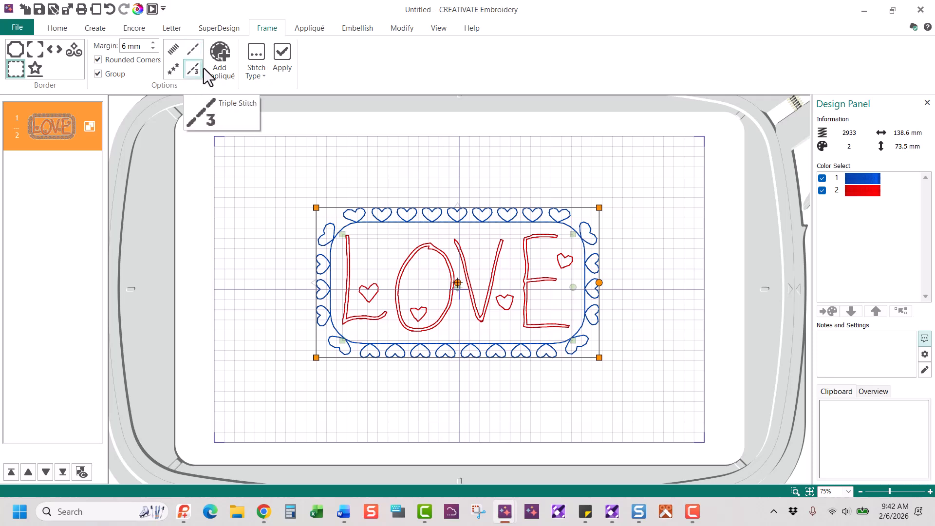
pyautogui.click(256, 68)
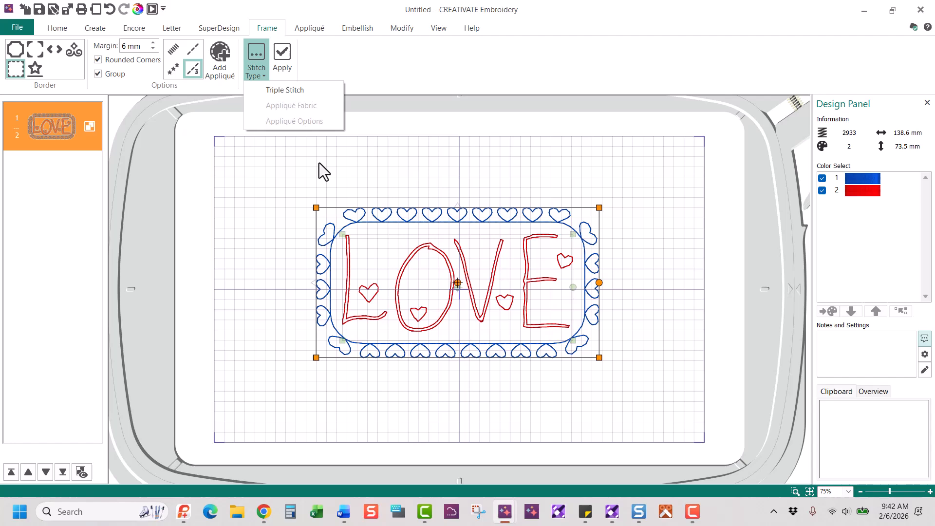
pyautogui.click(292, 93)
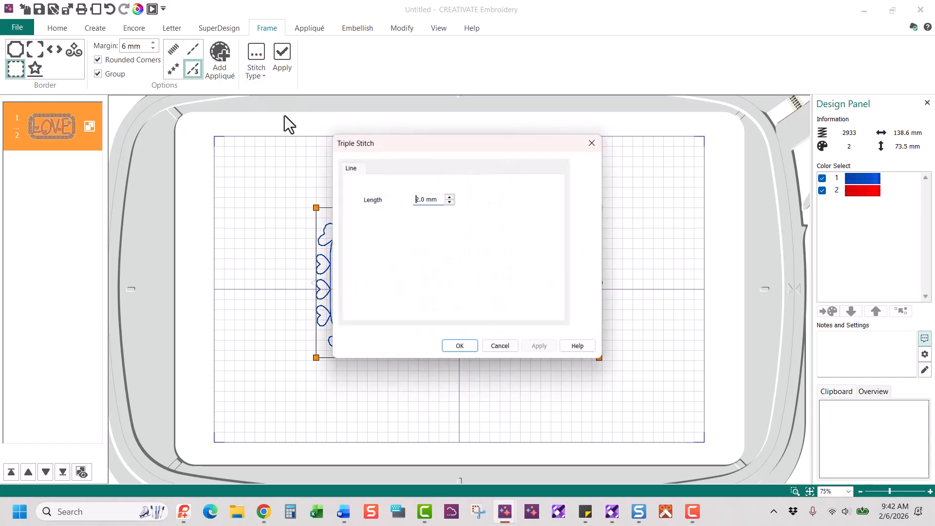
pyautogui.click(461, 348)
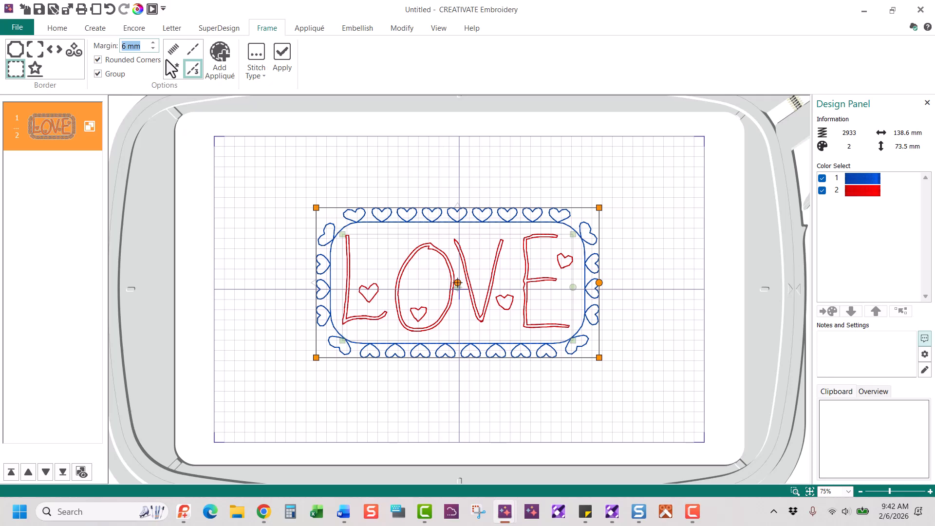
pyautogui.write('1')
pyautogui.click(282, 62)
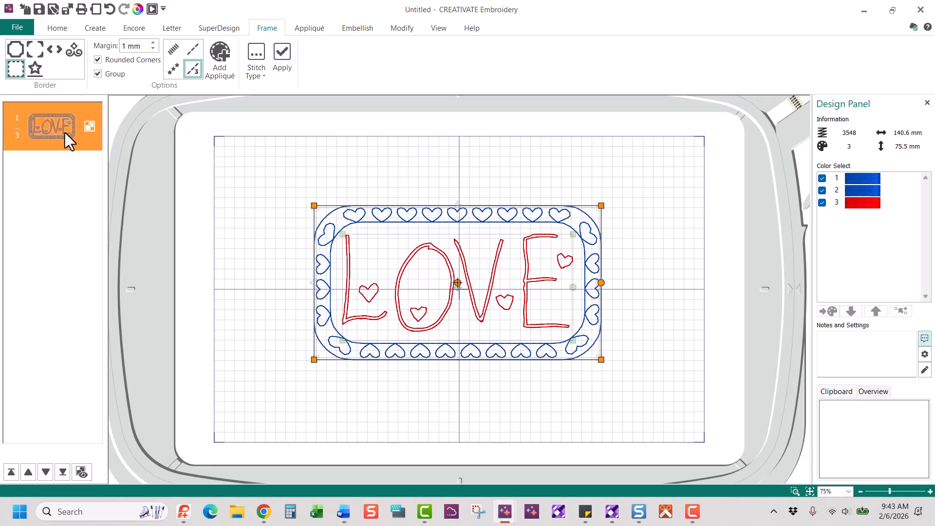
# Expand the group in the filmstrip and select the outer rounded outline
pyautogui.click(81, 473)
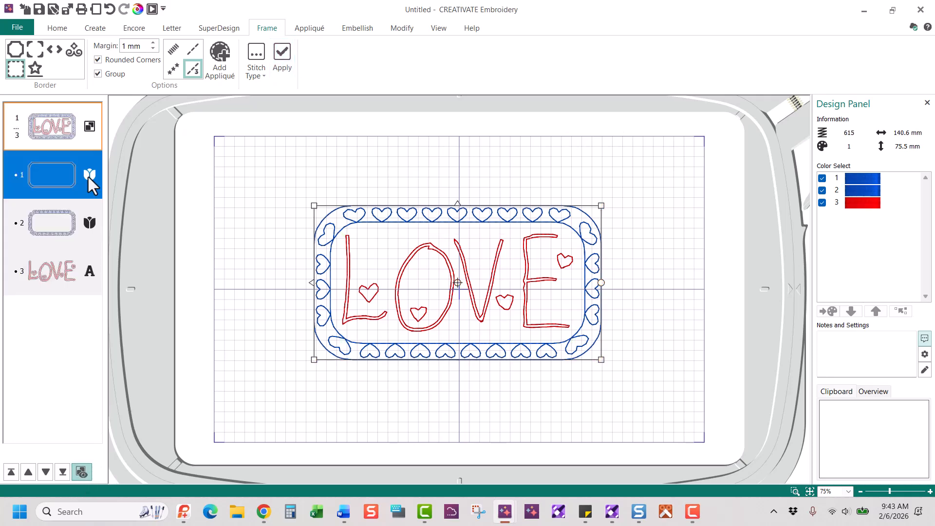
pyautogui.click(87, 175)
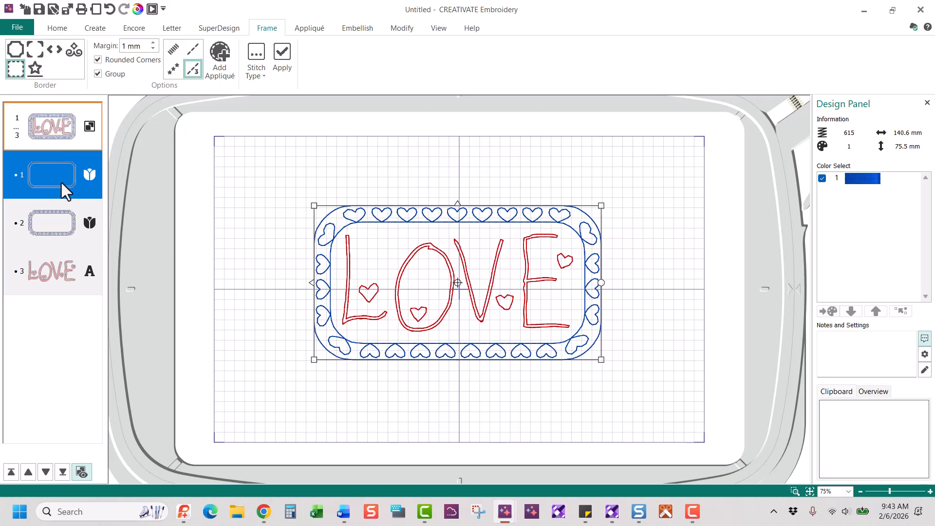
pyautogui.click(638, 278)
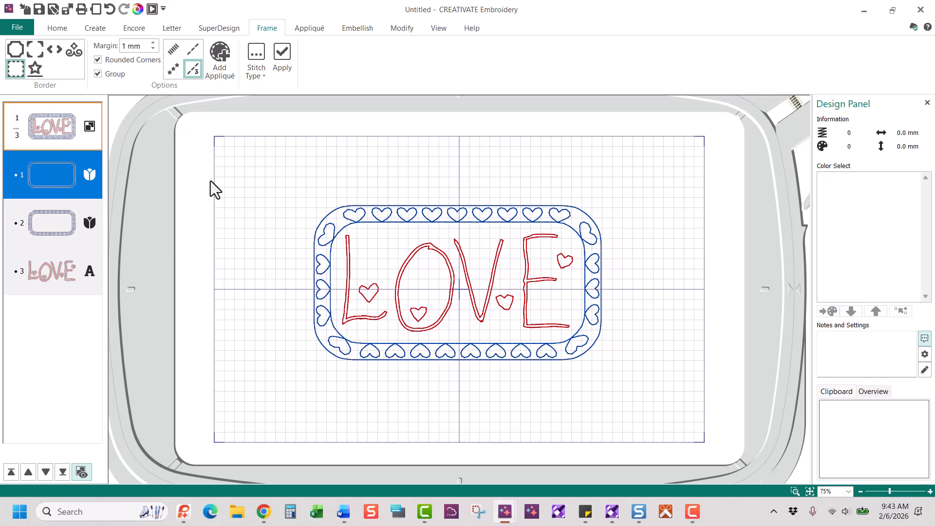
pyautogui.click(62, 191)
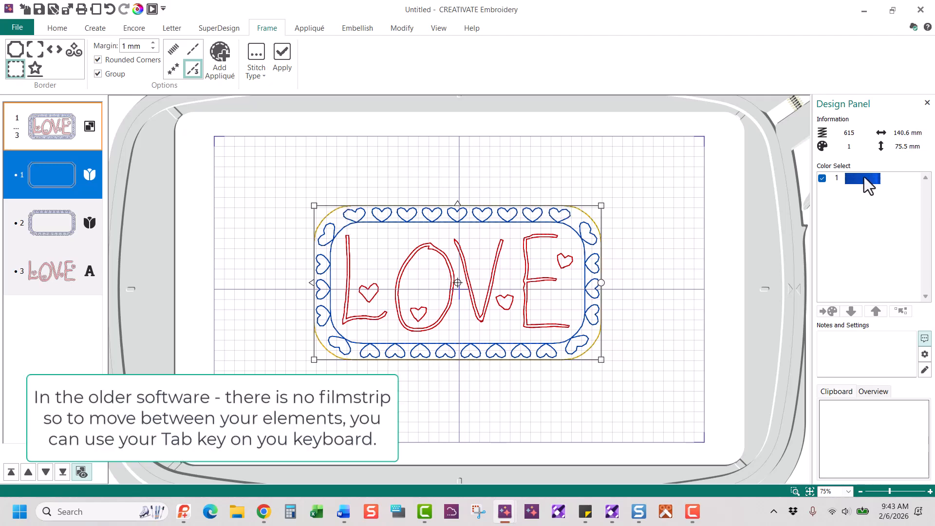
# Recolour the outer rounded outline to 2291 Passion magenta
pyautogui.click(864, 179)
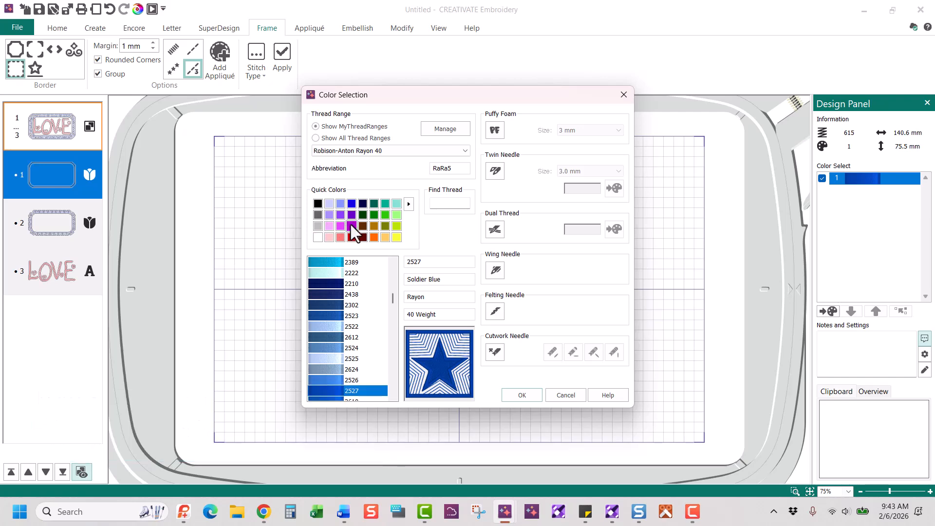
pyautogui.click(351, 225)
pyautogui.click(522, 395)
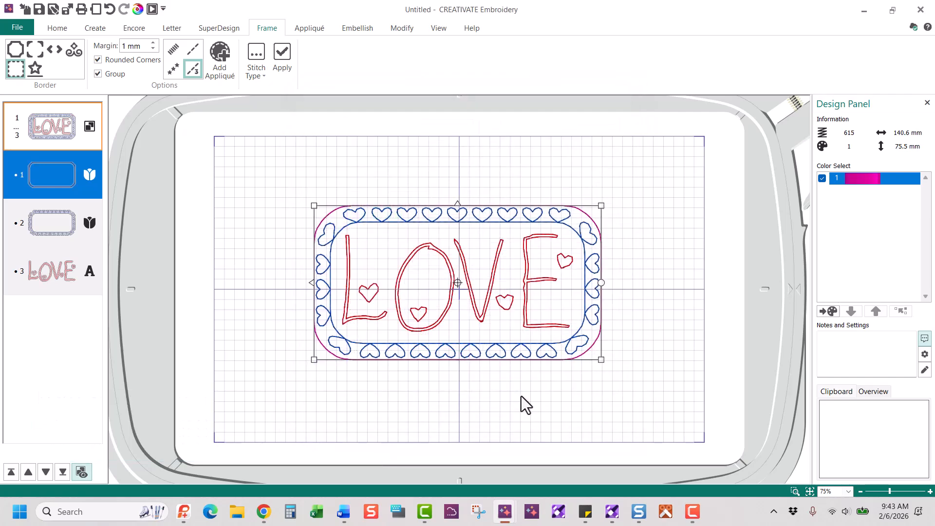
# Recolour the heart motif border to 2501 Petal Pink, then deselect to review
pyautogui.click(58, 221)
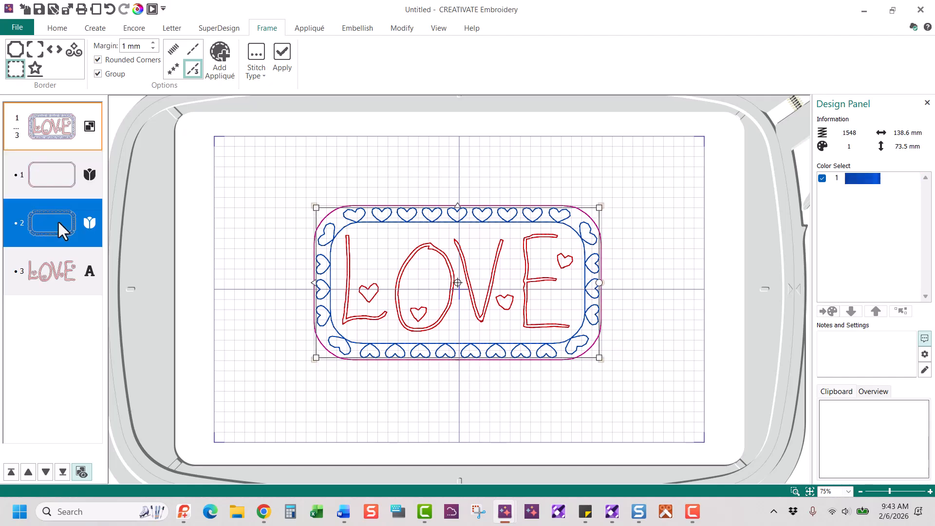
pyautogui.doubleClick(869, 178)
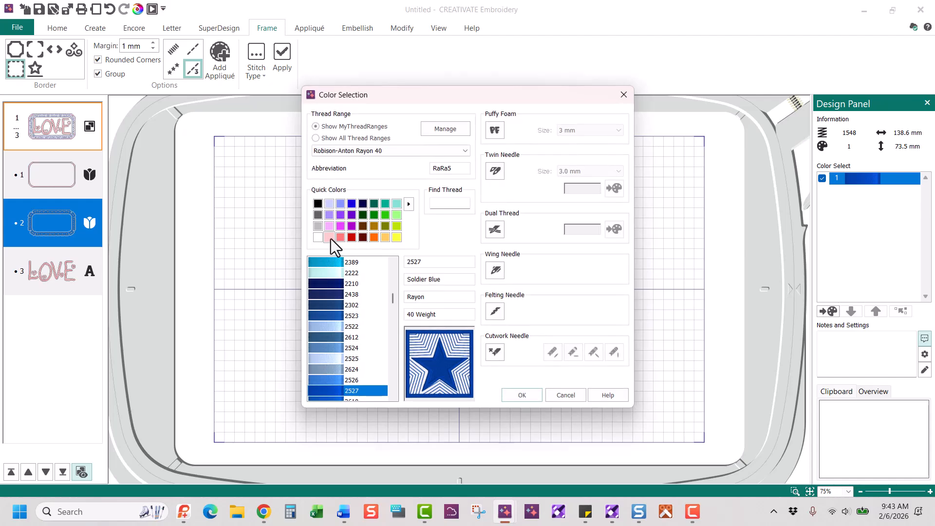
pyautogui.click(330, 238)
pyautogui.click(517, 396)
pyautogui.click(673, 250)
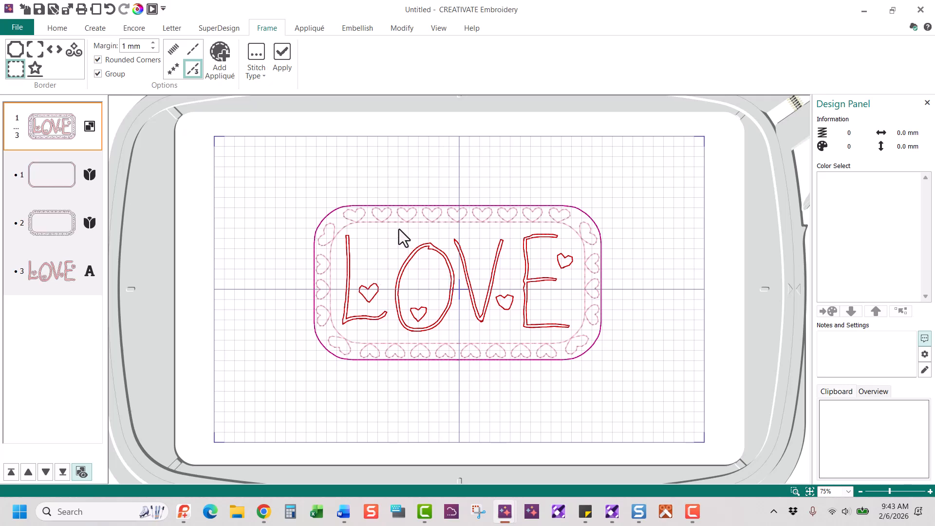
# Cut the whole grouped LOVE design to the clipboard
pyautogui.click(30, 122)
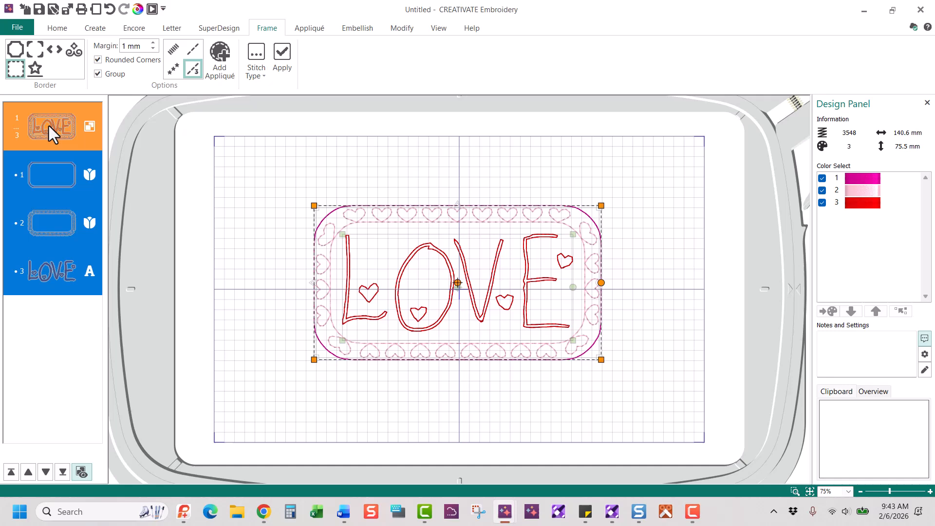
pyautogui.rightClick(420, 228)
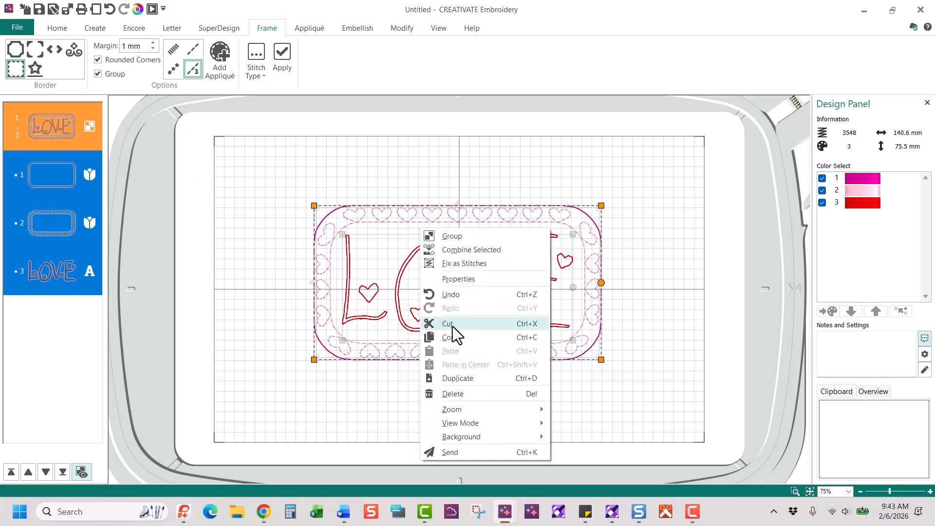
pyautogui.click(452, 327)
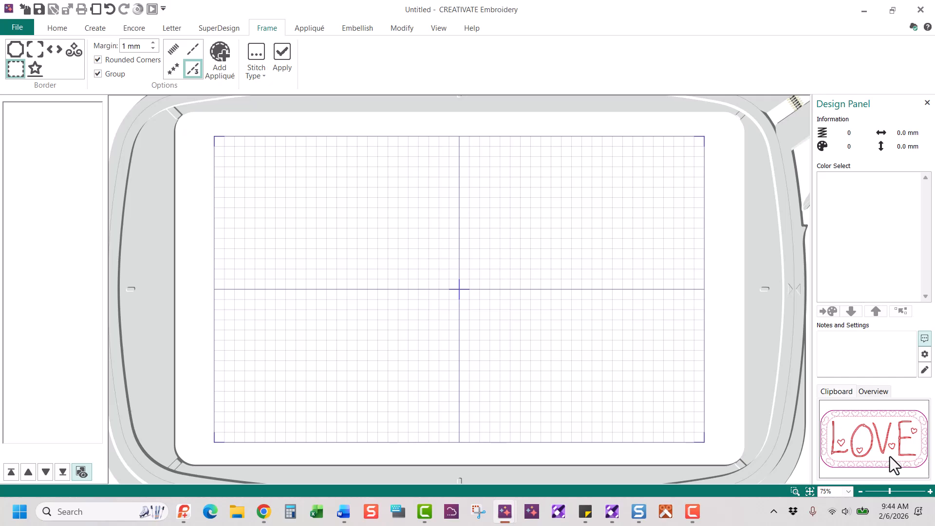
# Start the Quilt Block wizard, keeping 'Filled Quilt Block; Inner Embroidery'
pyautogui.click(103, 29)
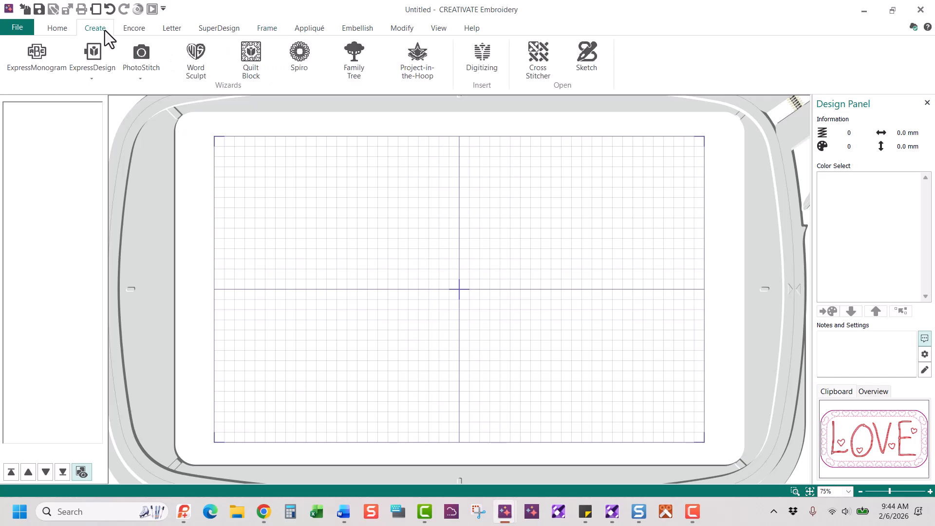
pyautogui.click(249, 50)
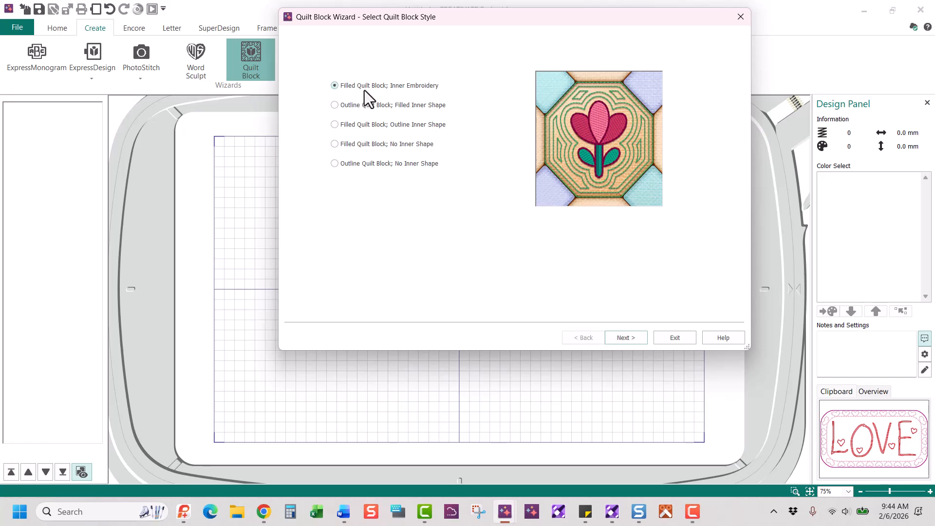
pyautogui.click(633, 336)
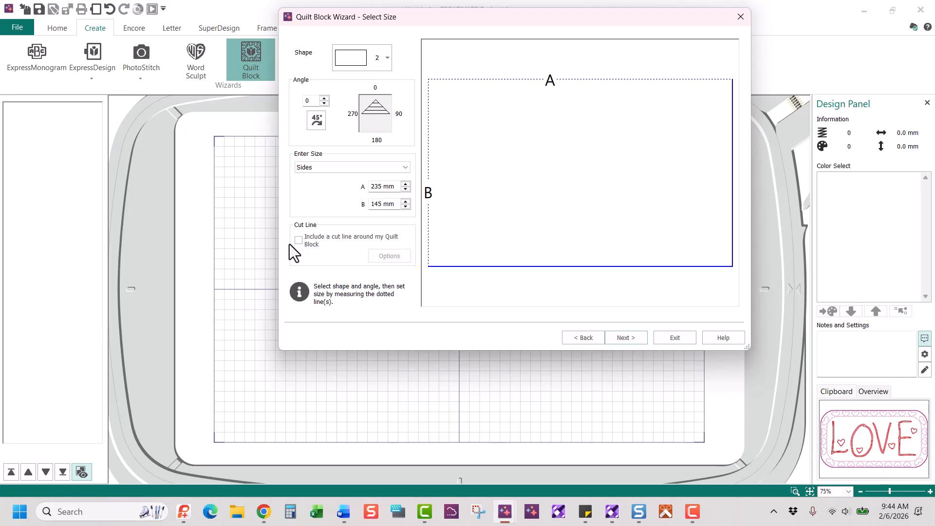
# Accept the 235 × 145 mm block, load LOVE from the clipboard and position it
pyautogui.click(633, 340)
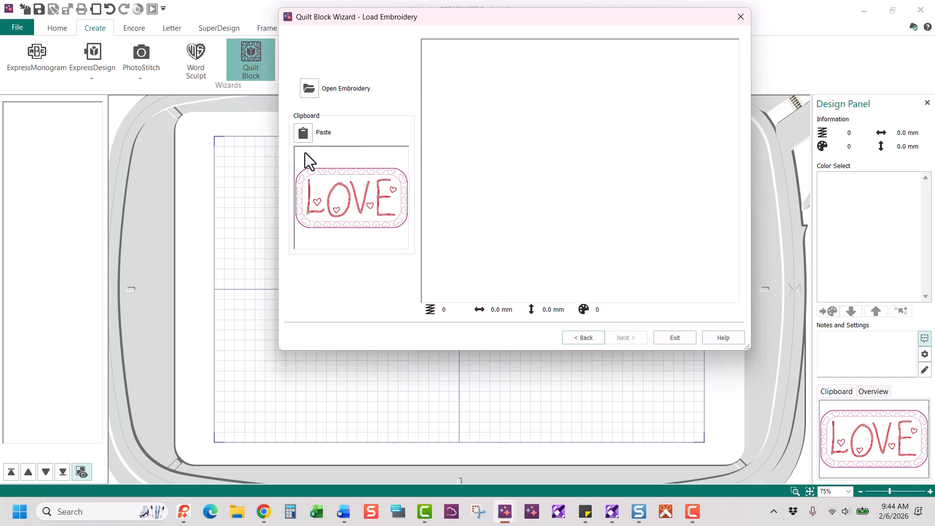
pyautogui.click(303, 133)
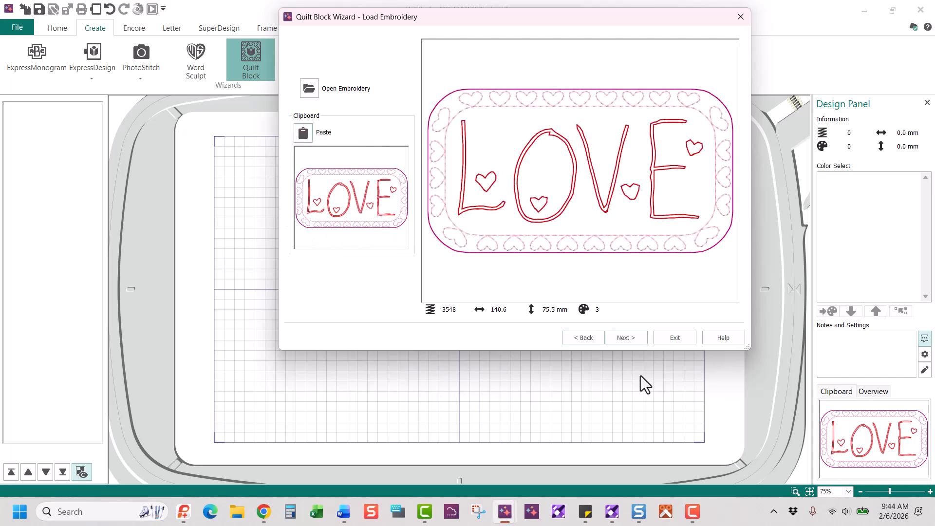
pyautogui.click(624, 339)
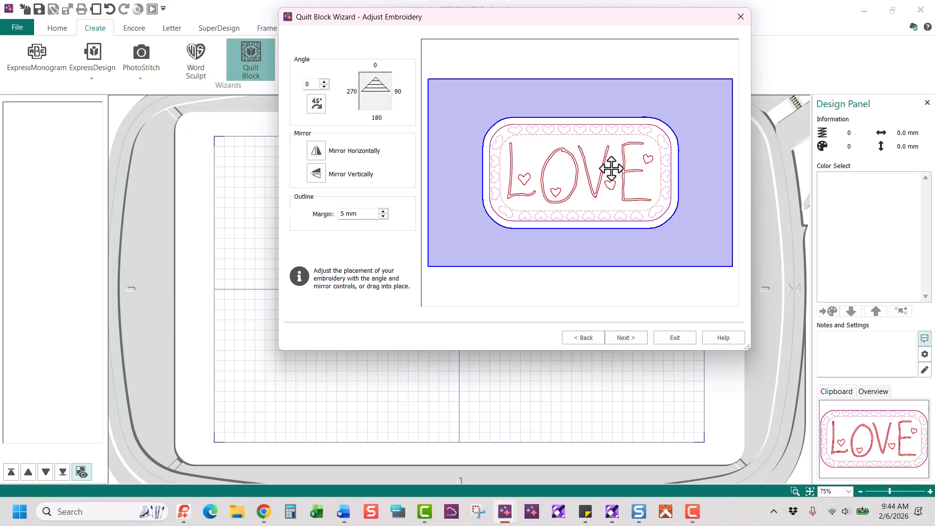
pyautogui.moveTo(612, 169)
pyautogui.mouseDown()
pyautogui.moveTo(612, 191)
pyautogui.moveTo(597, 158)
pyautogui.moveTo(633, 183)
pyautogui.moveTo(647, 162)
pyautogui.moveTo(607, 167)
pyautogui.mouseUp()
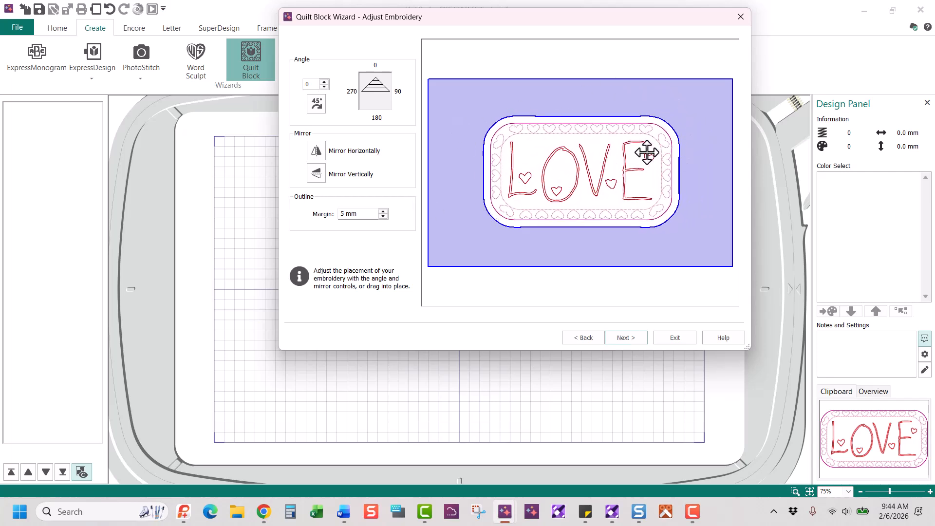
pyautogui.moveTo(564, 156); pyautogui.dragTo(545, 185)
pyautogui.moveTo(576, 213); pyautogui.dragTo(616, 187)
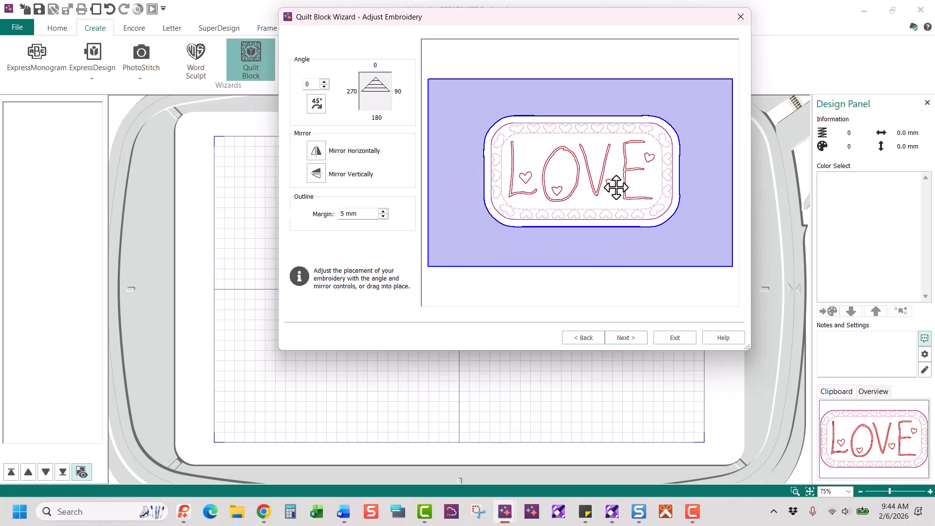
# Change the outline margin from 5 mm to 1
pyautogui.click(363, 214)
pyautogui.moveTo(363, 214); pyautogui.dragTo(284, 206)
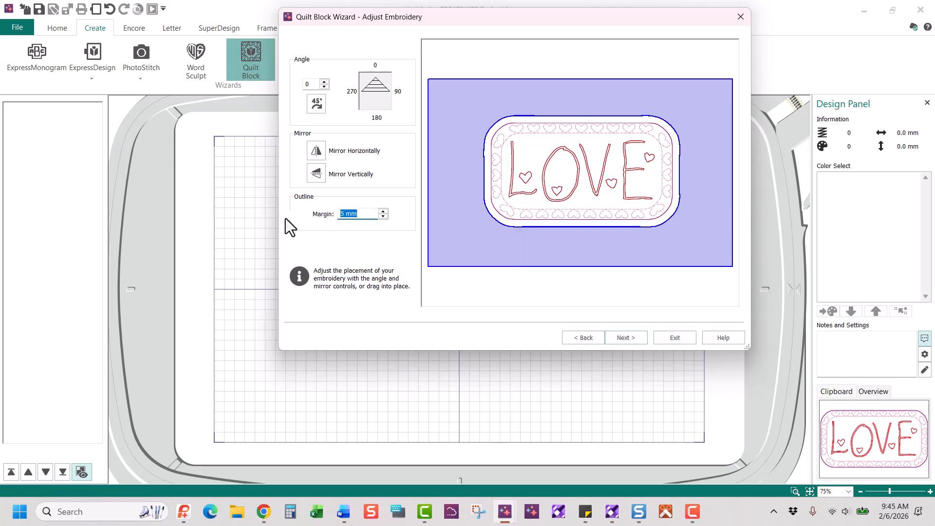
pyautogui.write('1')
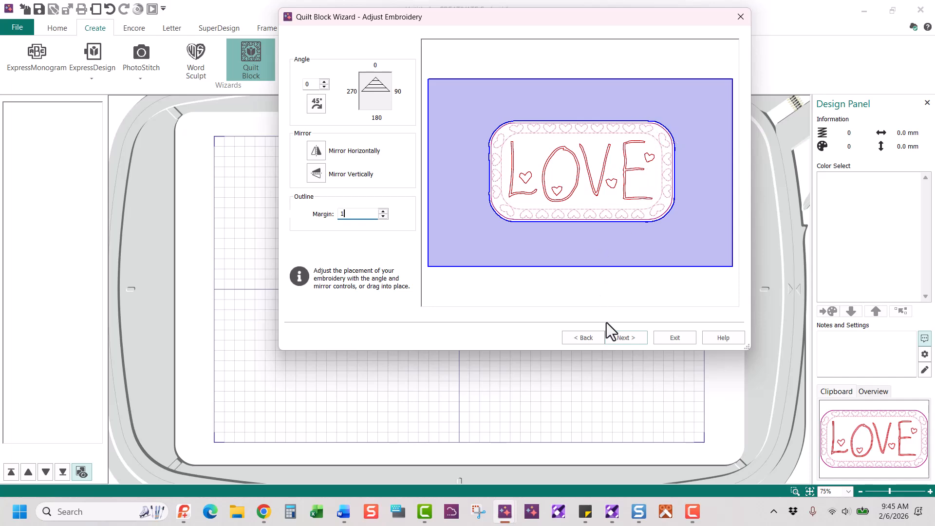
# Use a diamond crosshatch fill with gap 25 and finish the quilt block into the hoop
pyautogui.click(627, 340)
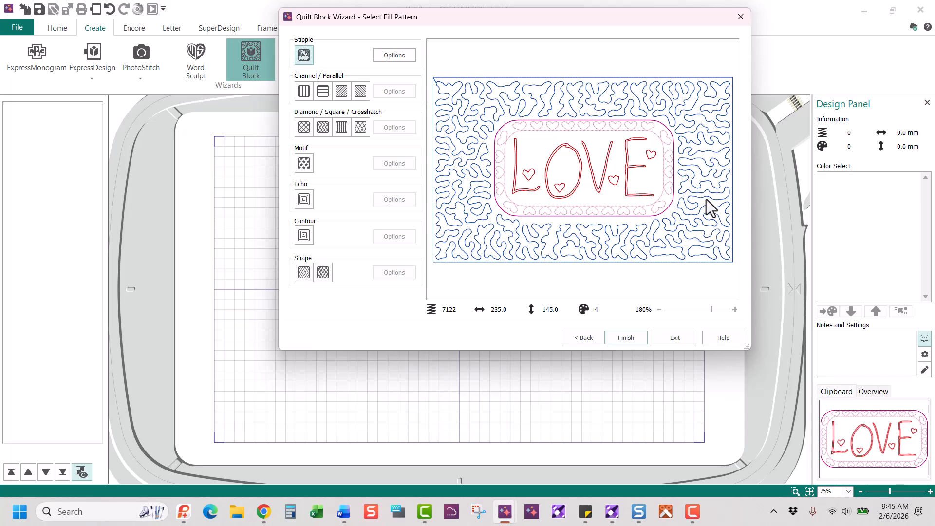
pyautogui.click(323, 127)
pyautogui.click(394, 127)
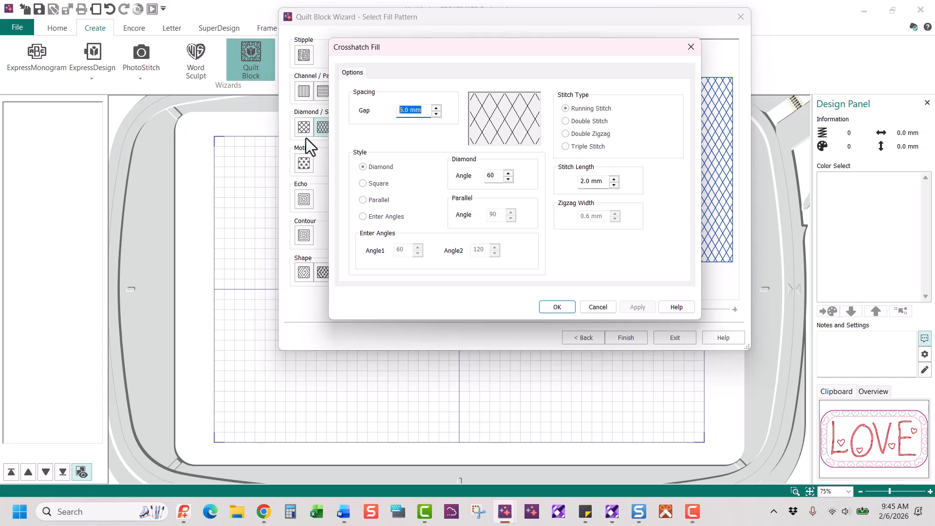
pyautogui.write('25')
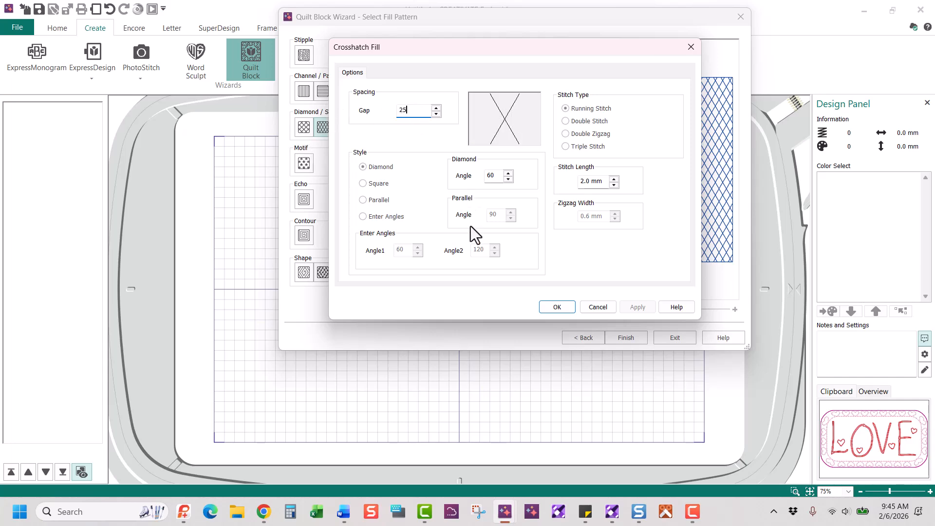
pyautogui.click(557, 307)
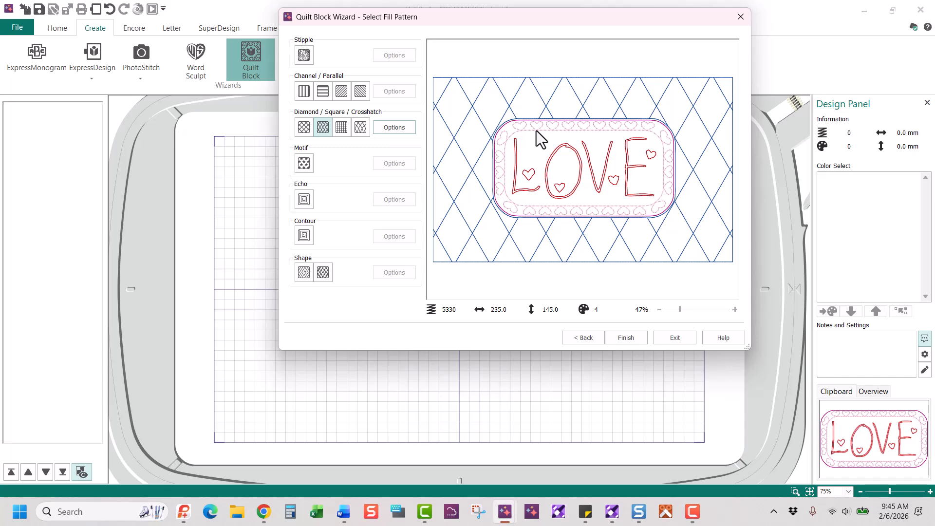
pyautogui.click(635, 342)
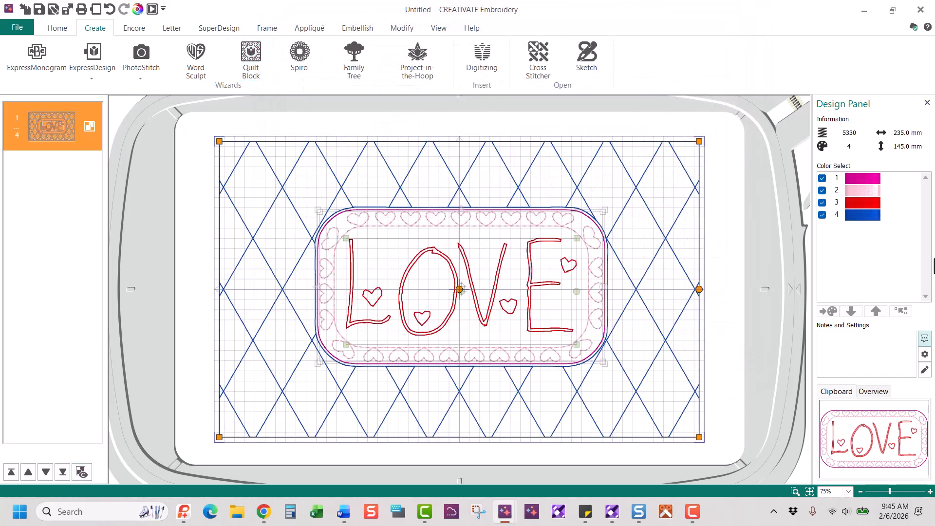
# Recolour the blue crosshatch to 2328 Pumpkin orange, undoing an accidental design move
pyautogui.doubleClick(861, 217)
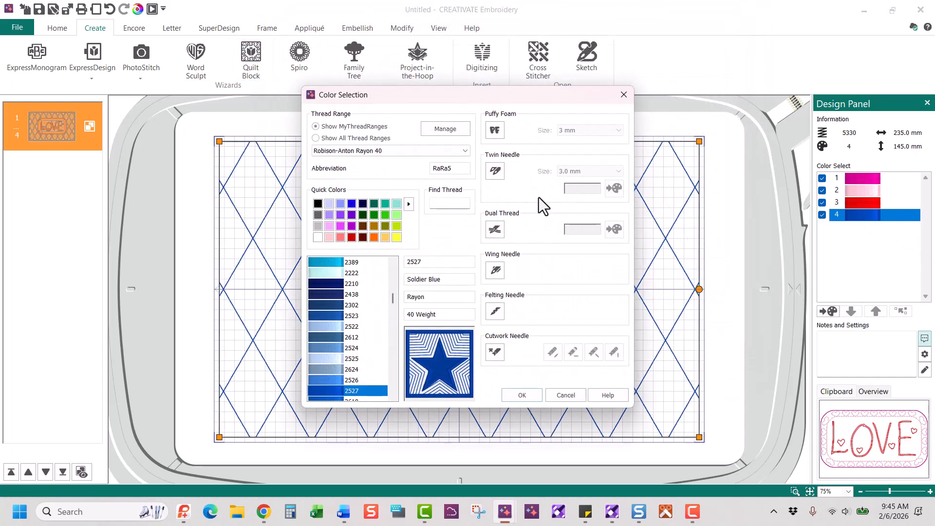
pyautogui.click(374, 238)
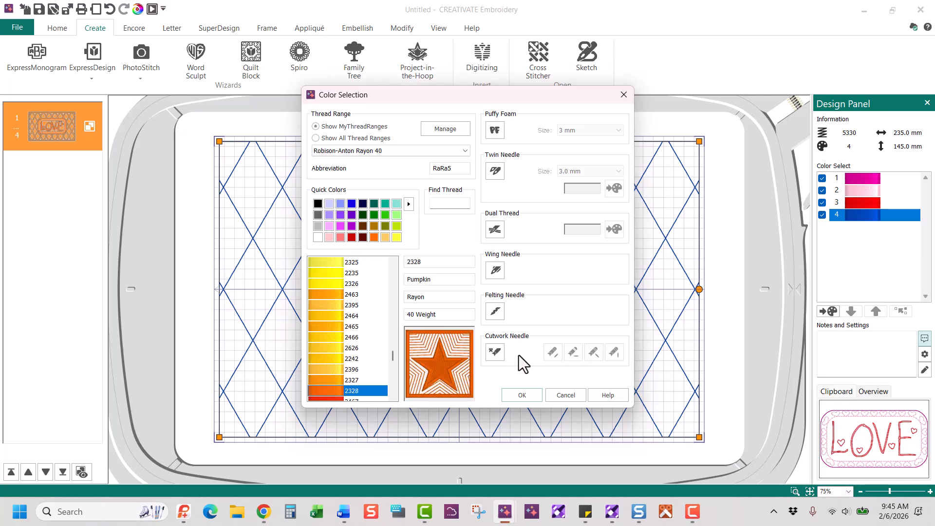
pyautogui.click(520, 396)
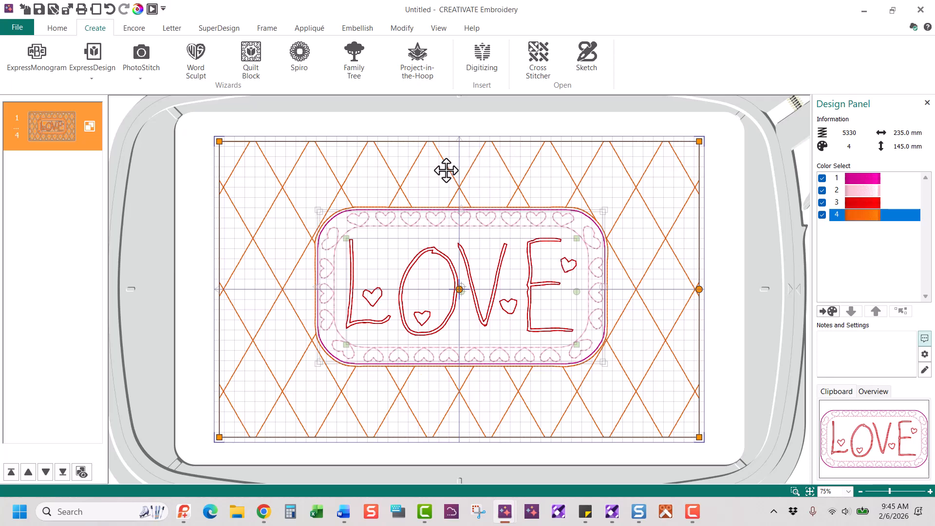
pyautogui.moveTo(452, 156); pyautogui.dragTo(456, 244)
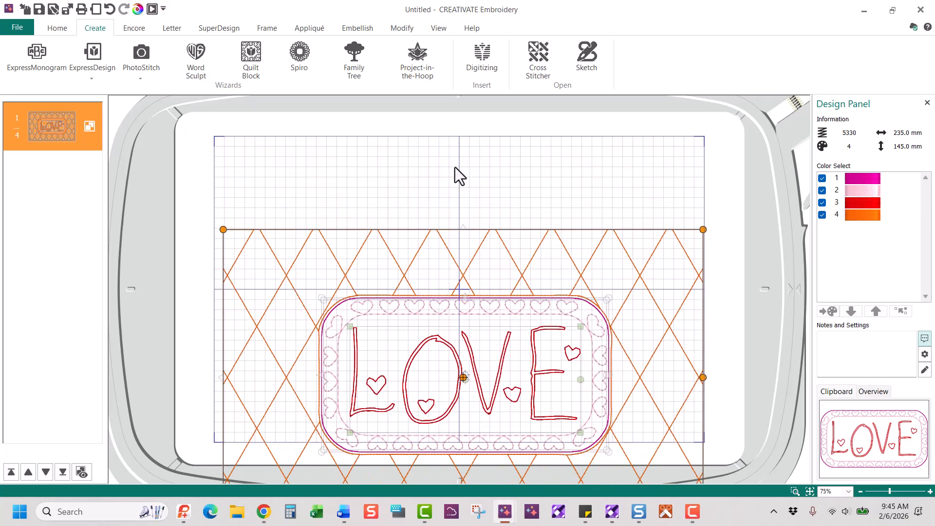
pyautogui.click(109, 9)
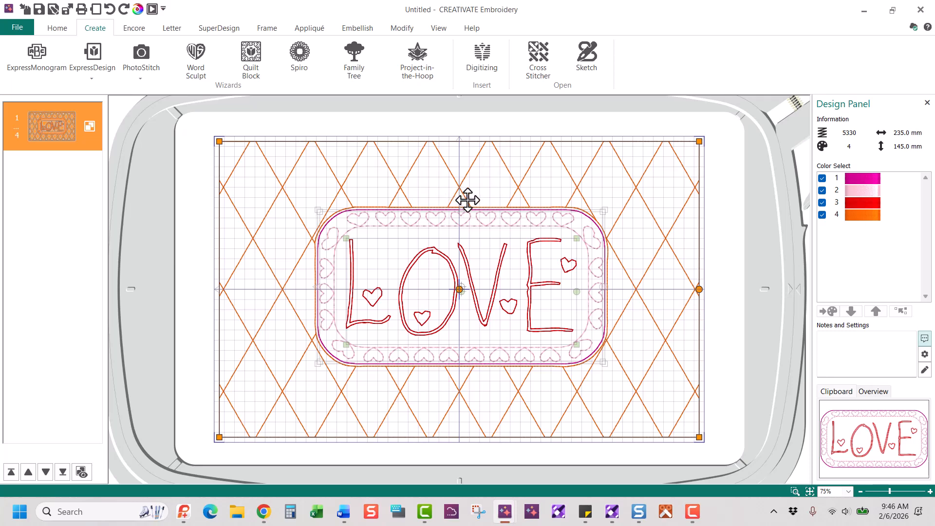
# Create a rounded rectangle running-stitch border with a 4 mm margin around the quilt block
pyautogui.click(268, 30)
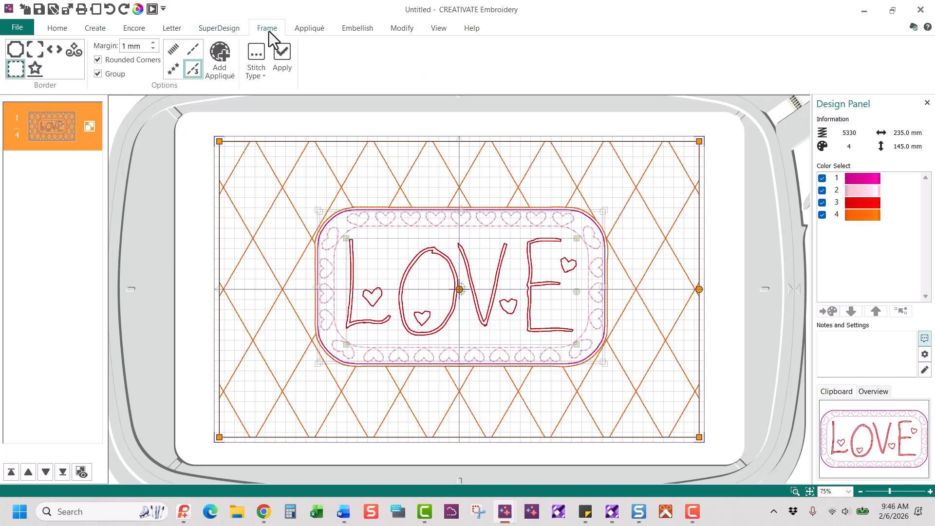
pyautogui.click(19, 70)
pyautogui.click(741, 165)
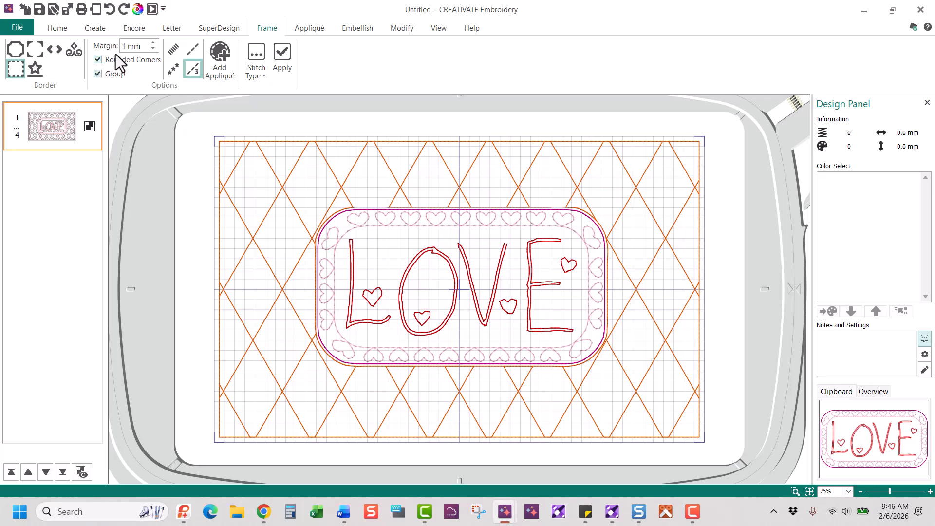
pyautogui.click(145, 42)
pyautogui.write('4')
pyautogui.click(193, 49)
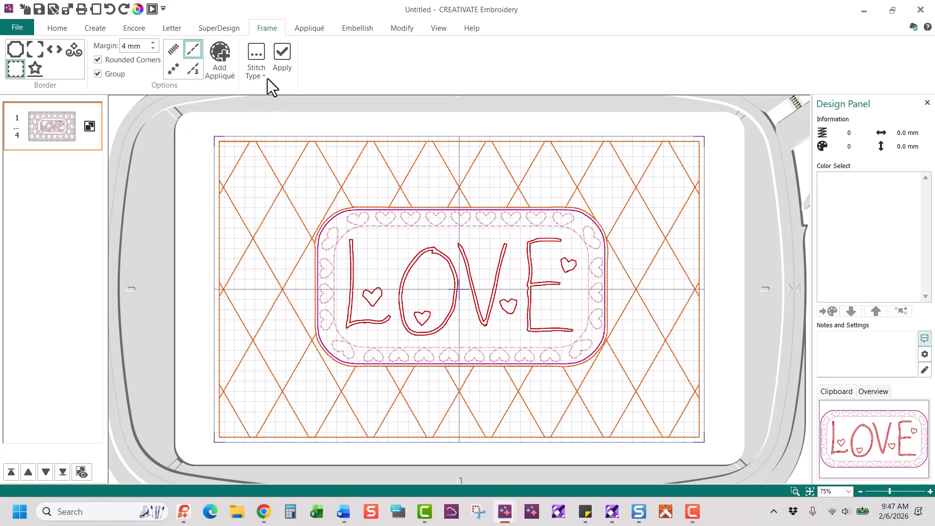
pyautogui.click(256, 71)
pyautogui.click(300, 91)
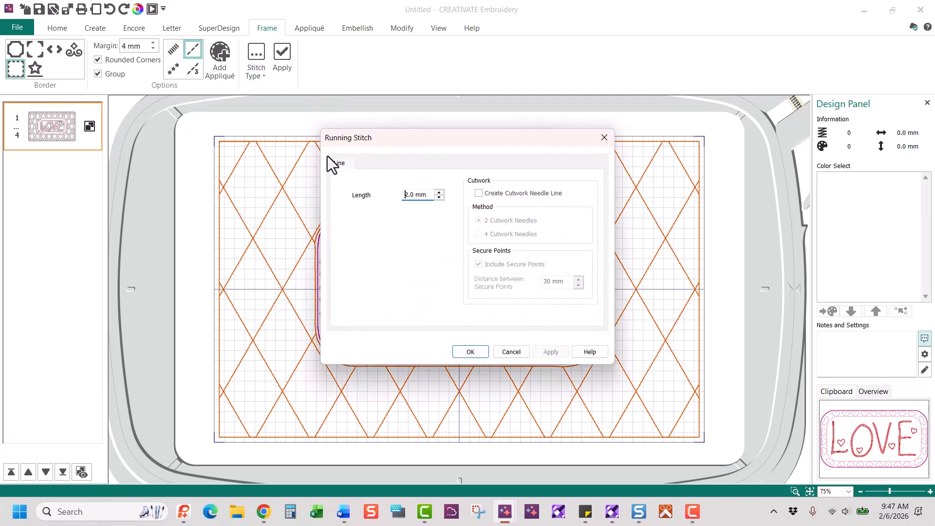
pyautogui.click(468, 352)
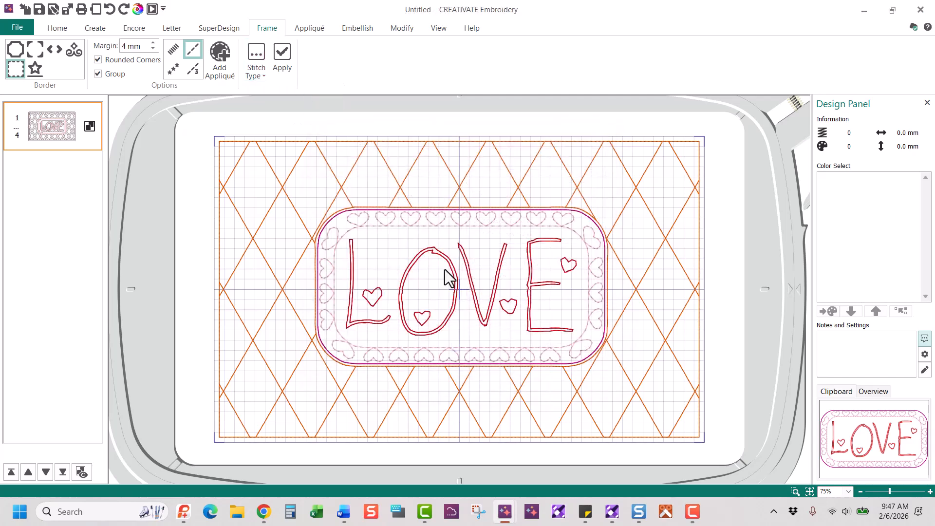
pyautogui.click(281, 61)
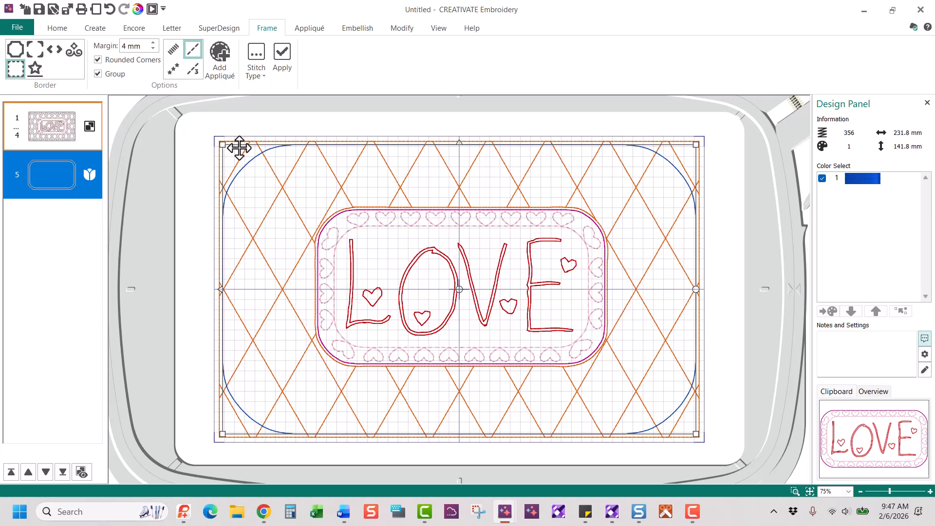
# Recolour the border thread to 2517 Seafrost teal
pyautogui.doubleClick(867, 183)
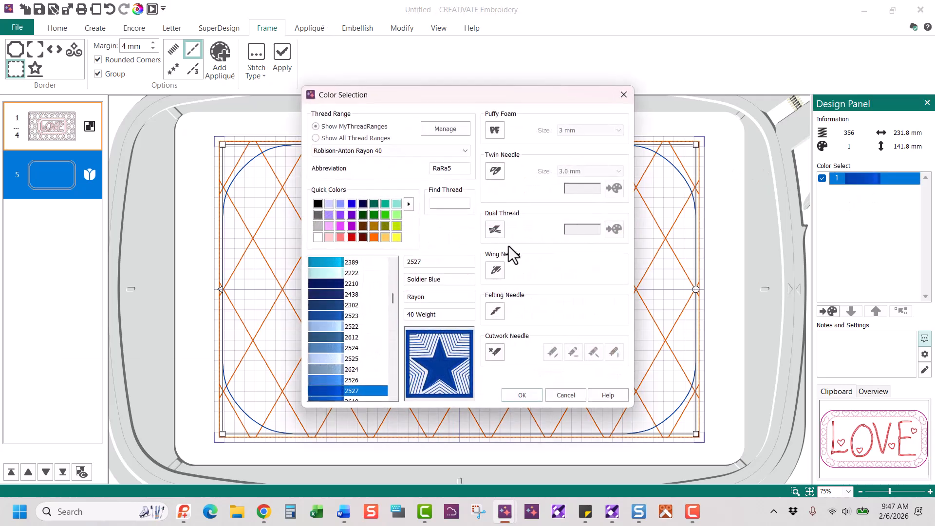
pyautogui.click(396, 205)
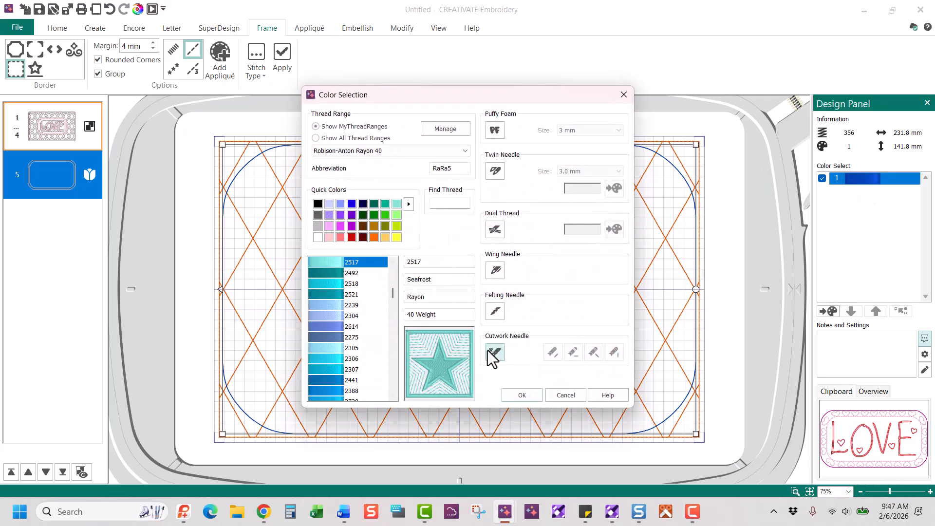
pyautogui.click(509, 390)
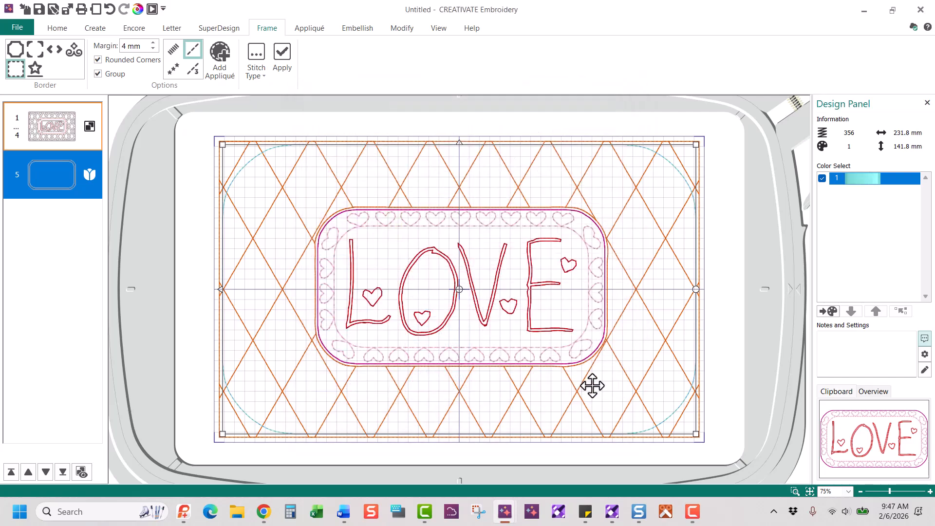